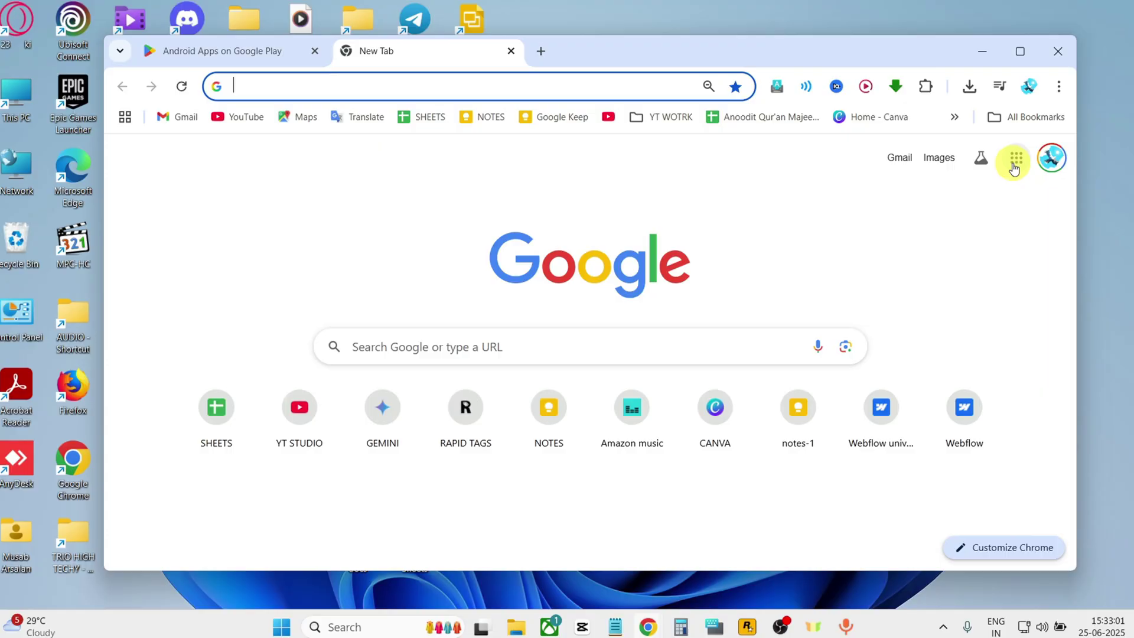
Step: Open the Google Play store from Google's apps and create a desktop shortcut to the page named Android Apps on Google Play
{"action": "left_click", "coordinate": [1015, 159]}
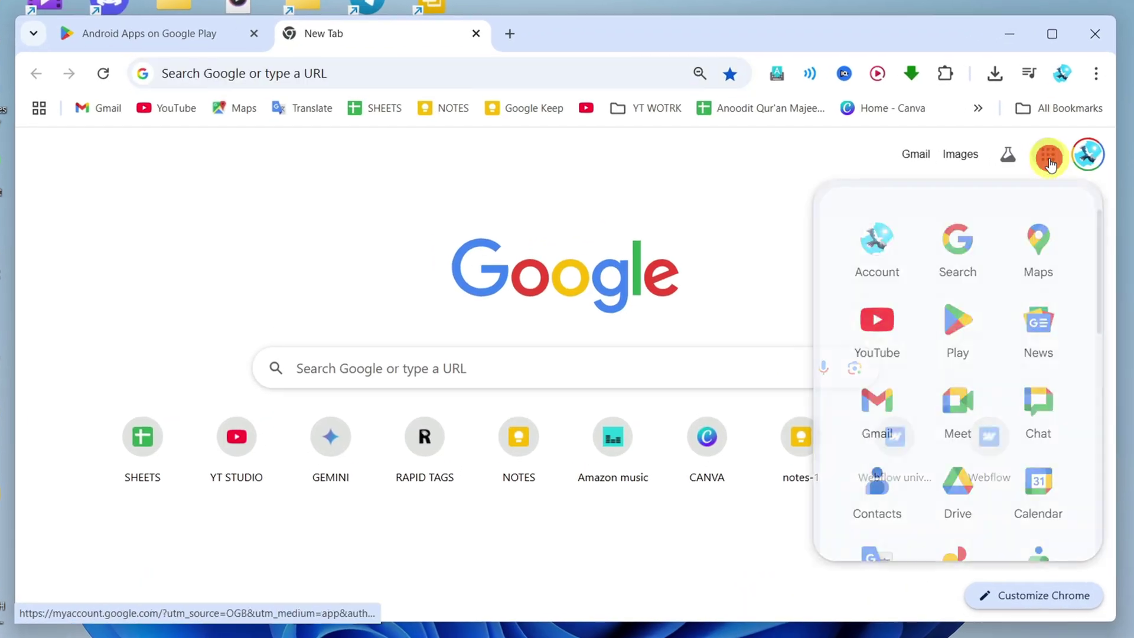
{"action": "left_click", "coordinate": [961, 346]}
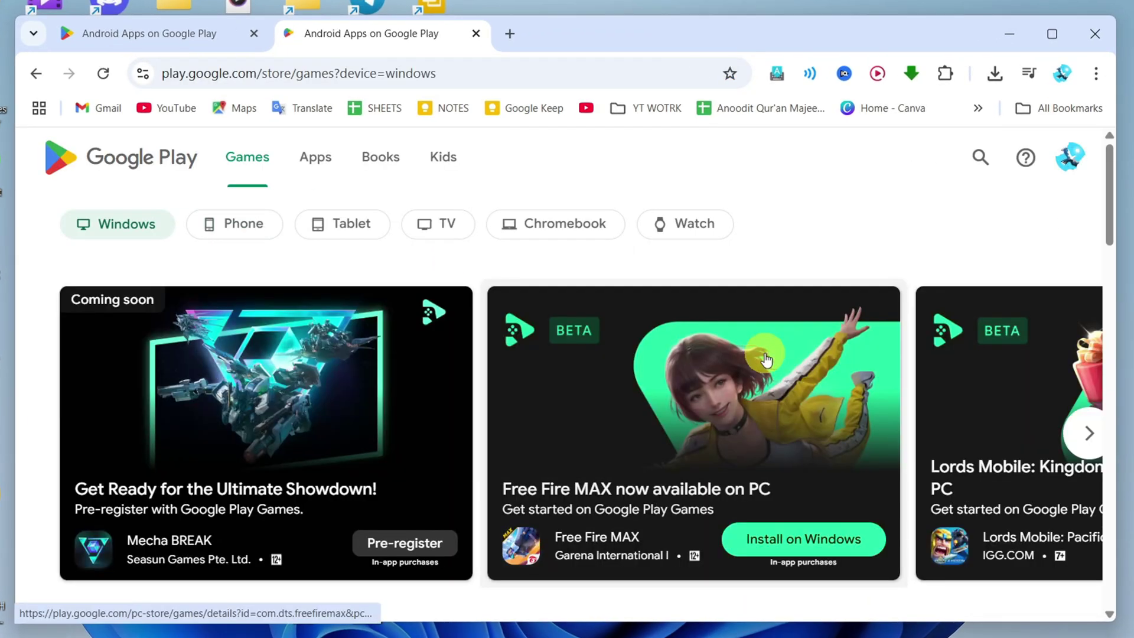
{"action": "left_click", "coordinate": [1096, 75]}
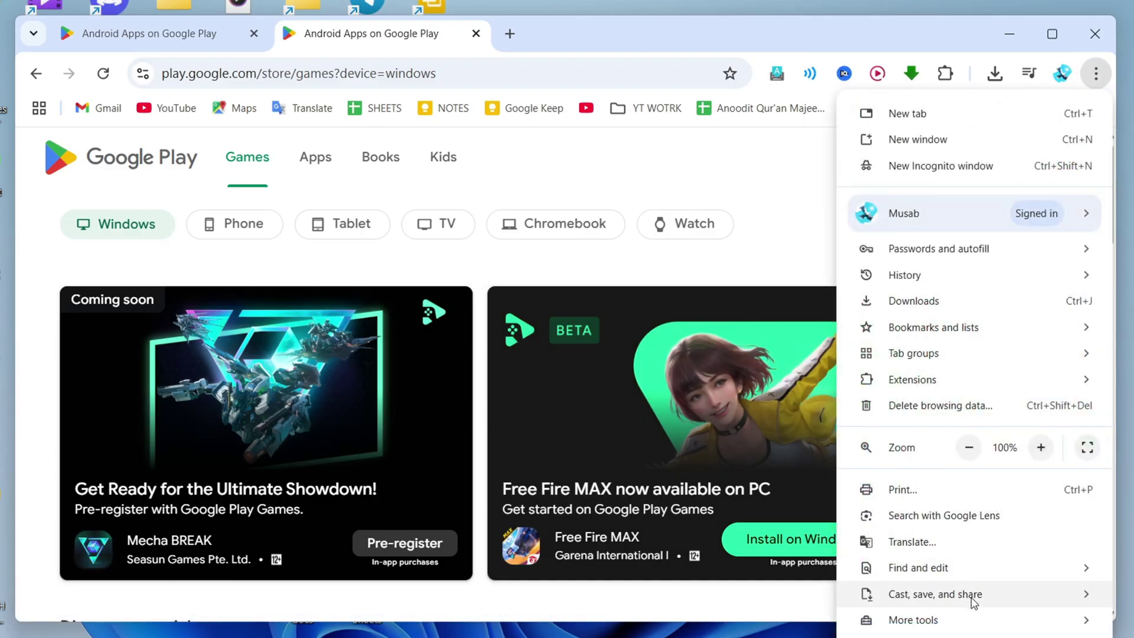
{"action": "scroll", "coordinate": [1005, 590], "scroll_direction": "down", "scroll_amount": 1}
{"action": "mouse_move", "coordinate": [936, 555]}
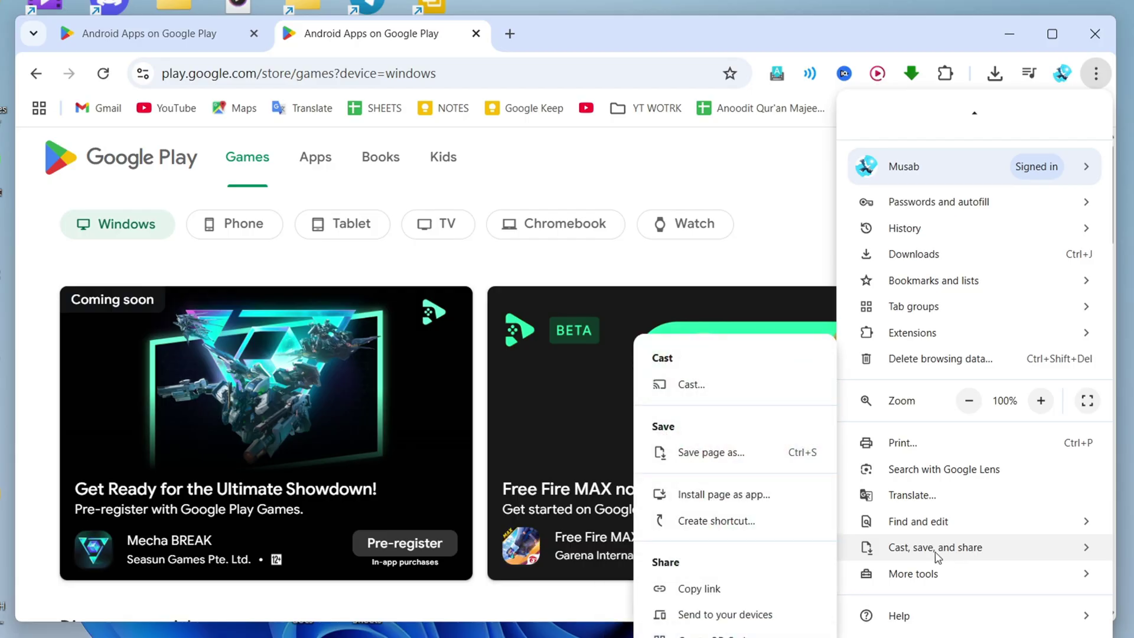
{"action": "left_click", "coordinate": [735, 525]}
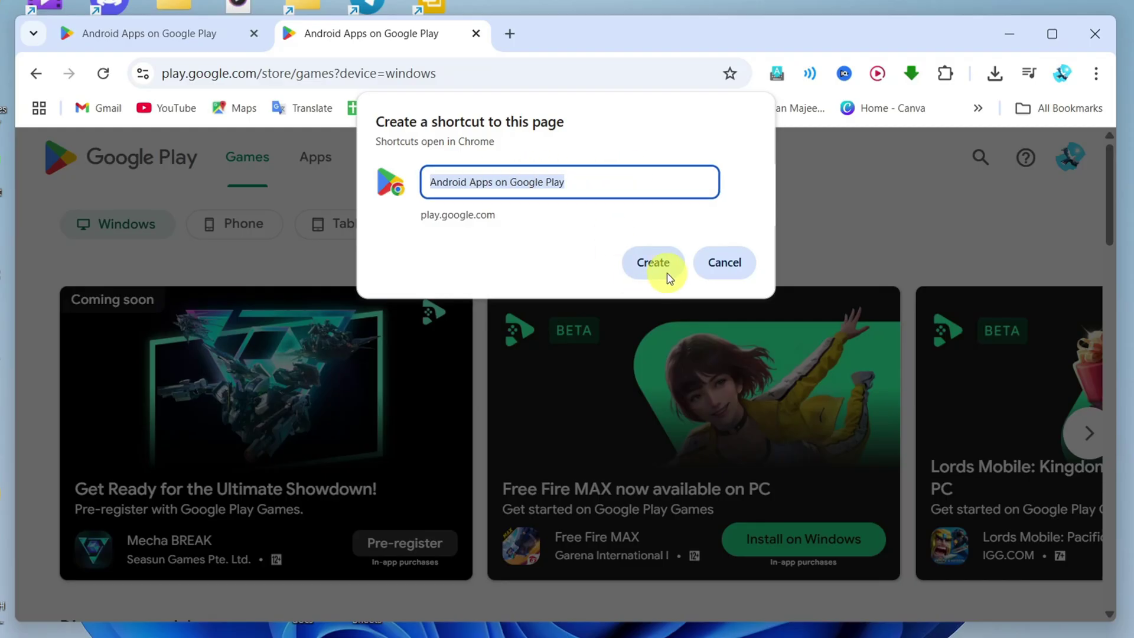
{"action": "left_click", "coordinate": [648, 267]}
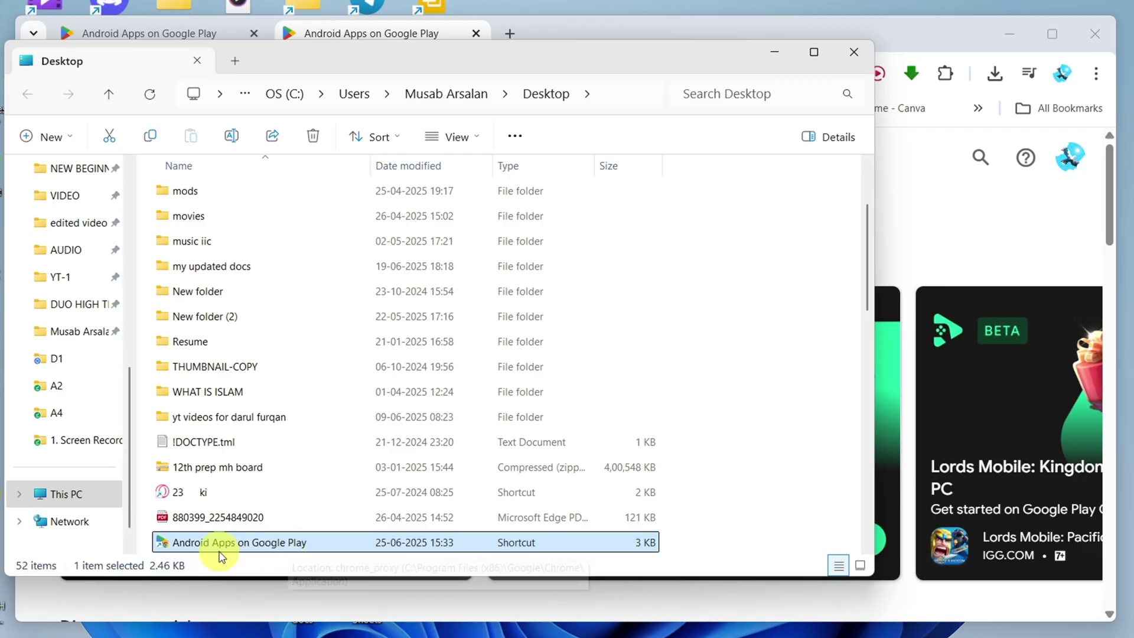
Step: Try to move the Android Apps on Google Play shortcut into the pinned Desktop folder, skipping the name conflict
{"action": "left_click_drag", "start_coordinate": [194, 545], "coordinate": [81, 198]}
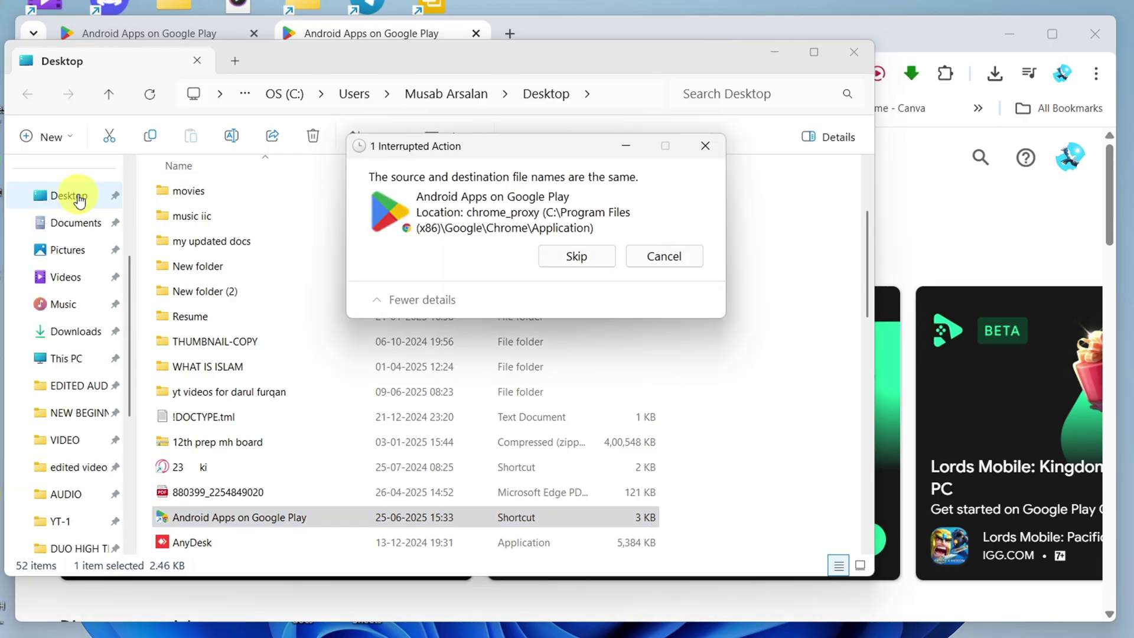
{"action": "left_click", "coordinate": [550, 254]}
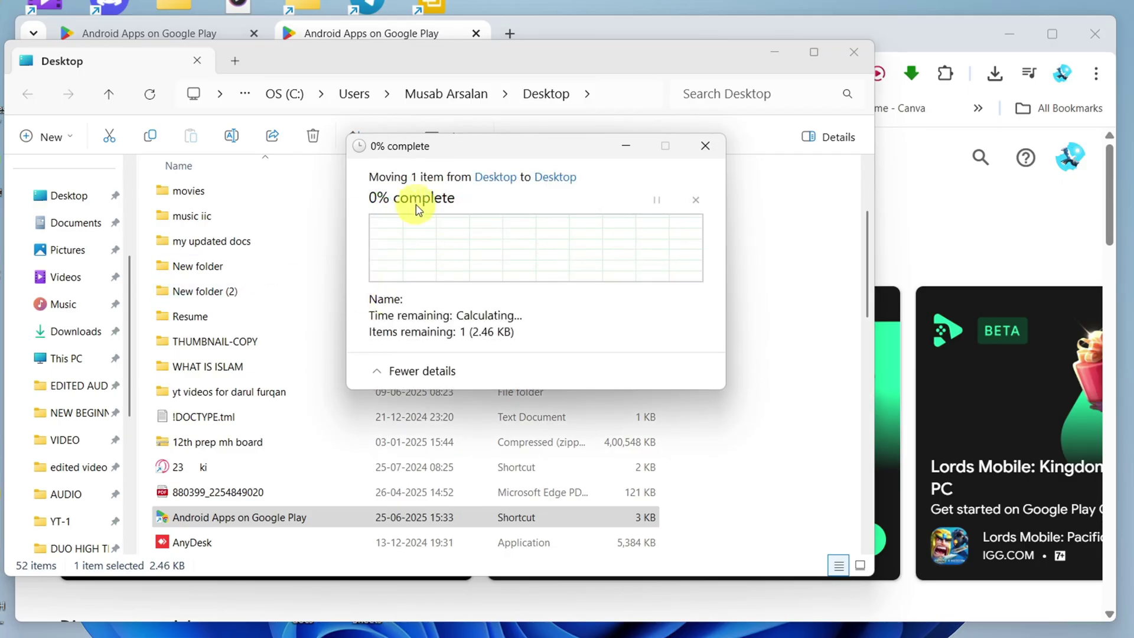
Step: Minimize the File Explorer and browser windows and launch the Android Apps on Google Play shortcut from the desktop
{"action": "left_click", "coordinate": [783, 59]}
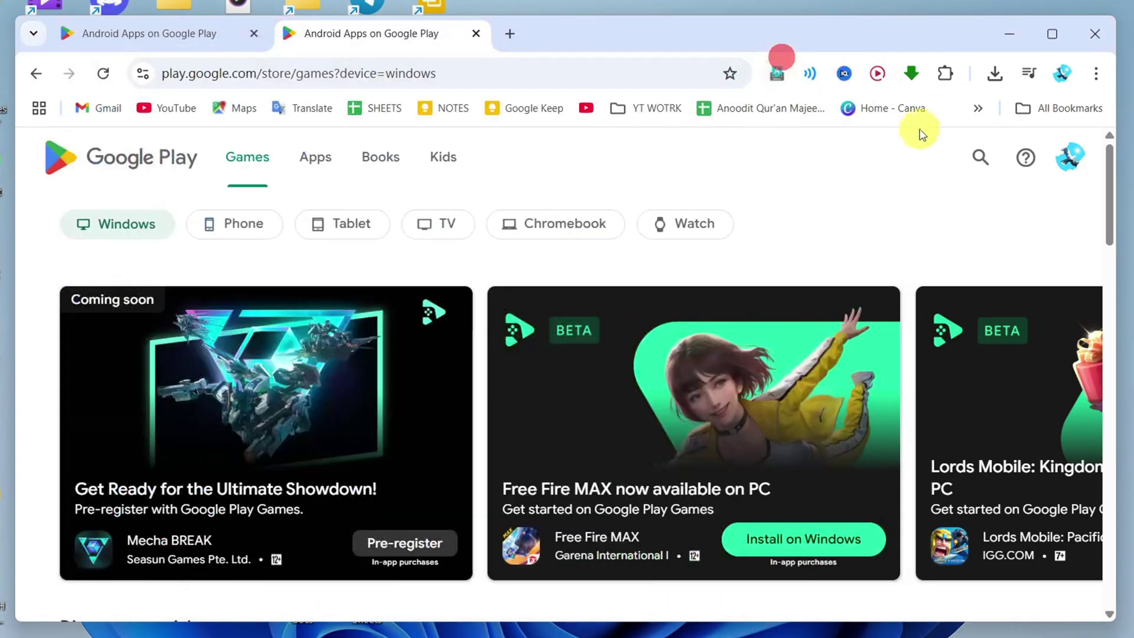
{"action": "left_click", "coordinate": [1011, 36]}
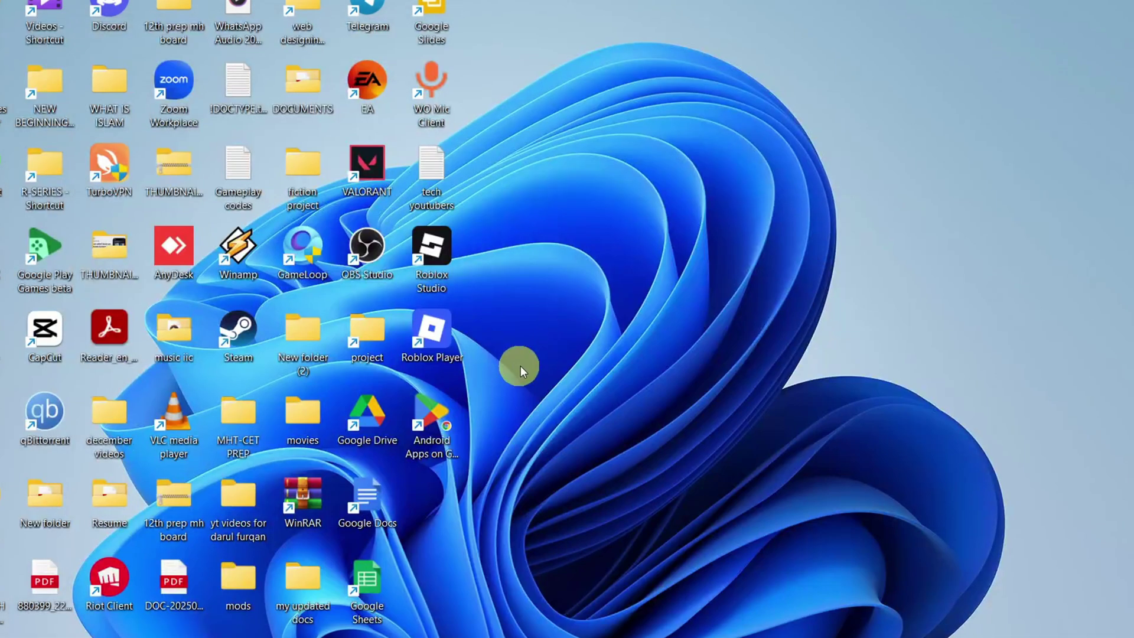
{"action": "double_click", "coordinate": [444, 433]}
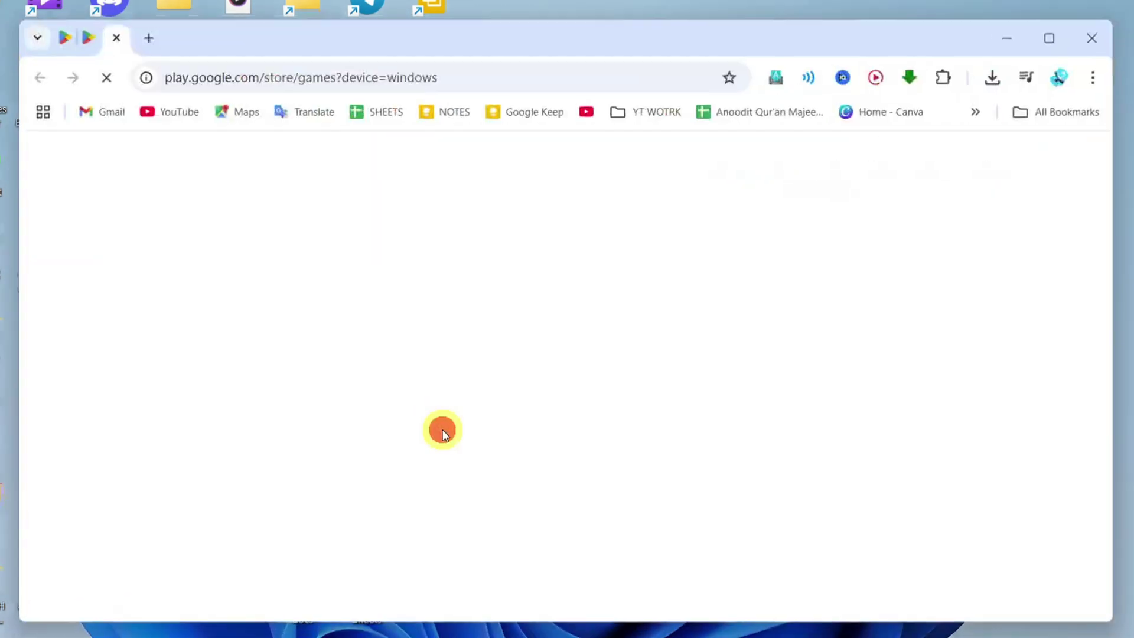
Step: Search Google Play for "calculator lock" and open the Calculator Lock - Hide Photos app page
{"action": "left_click", "coordinate": [980, 157]}
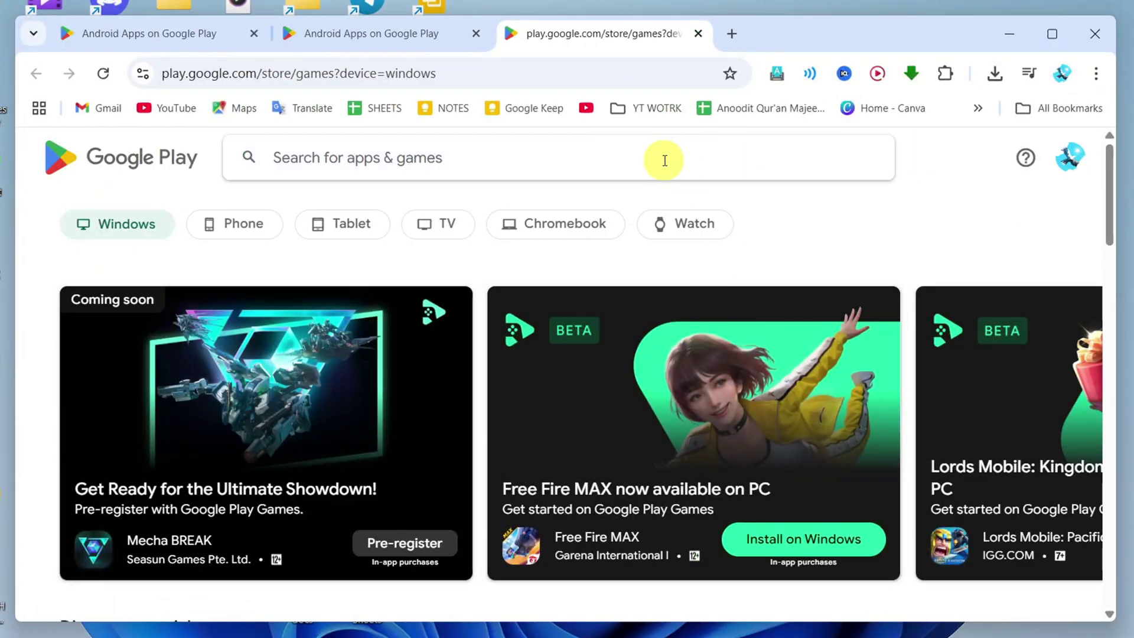
{"action": "type", "text": "calcu"}
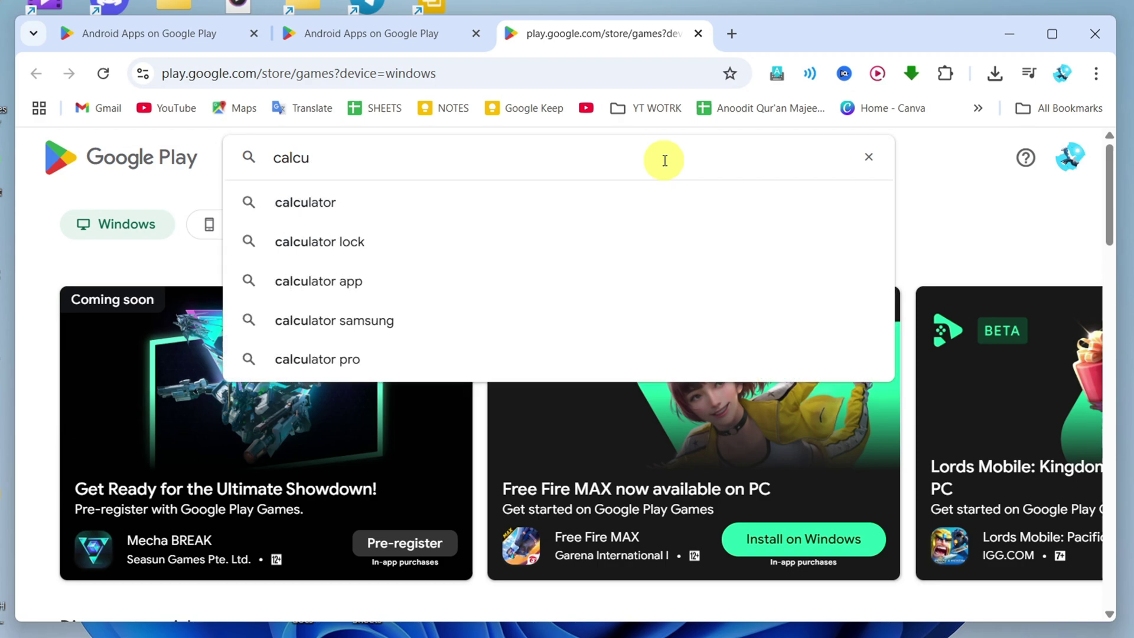
{"action": "left_click", "coordinate": [371, 241]}
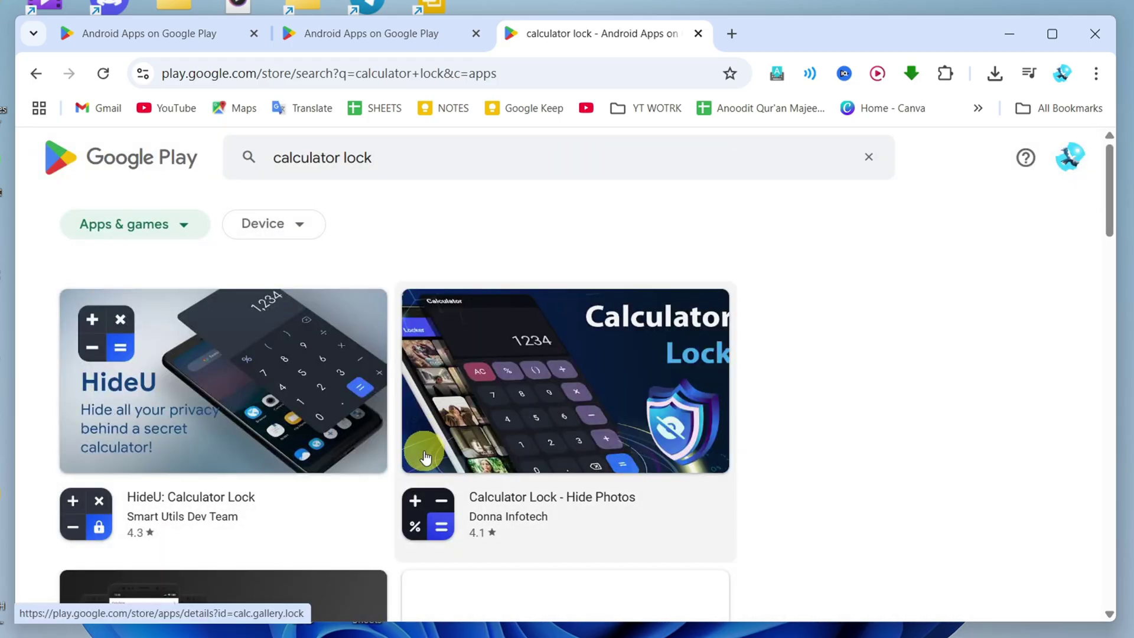
{"action": "left_click", "coordinate": [562, 516]}
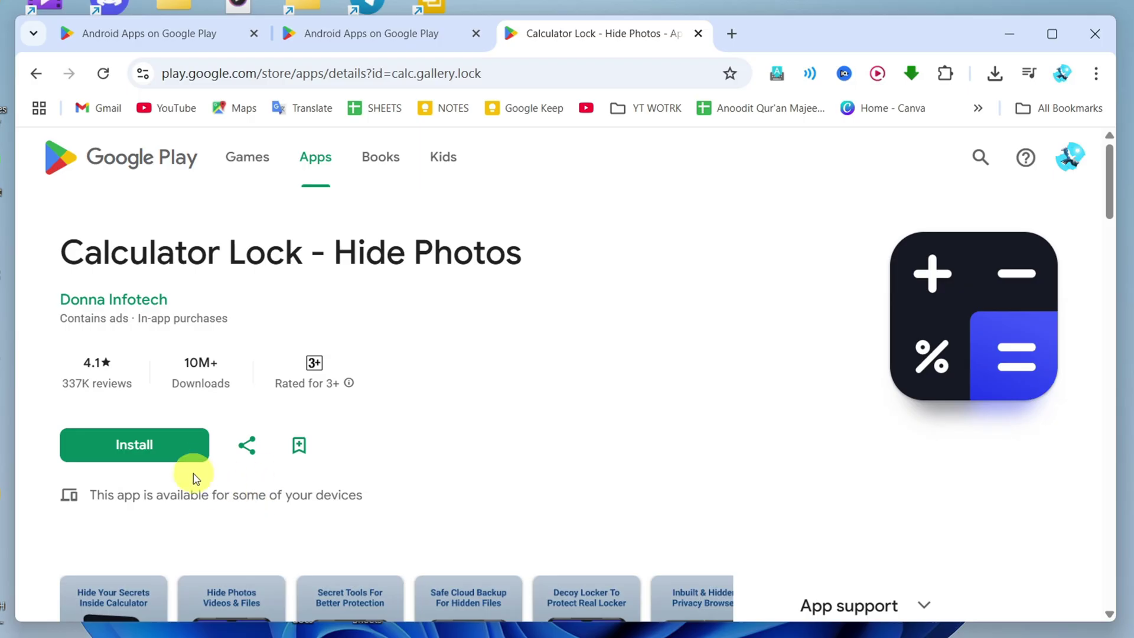
Step: Copy the share link of the Calculator Lock - Hide Photos app and close the sharing dialog
{"action": "right_click", "coordinate": [171, 452]}
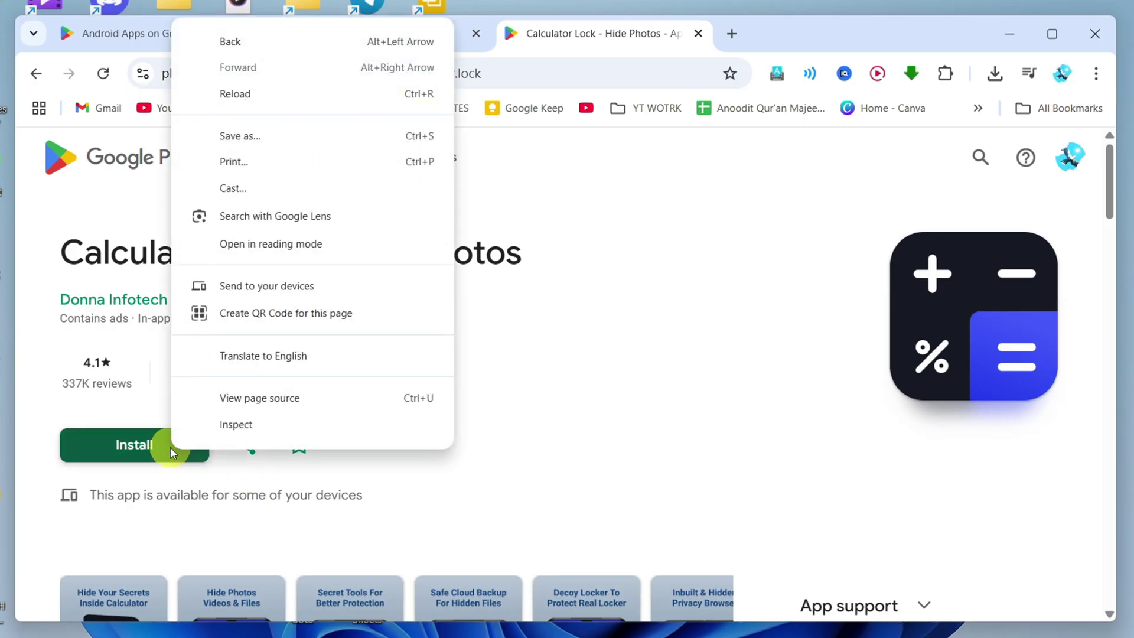
{"action": "left_click", "coordinate": [317, 487]}
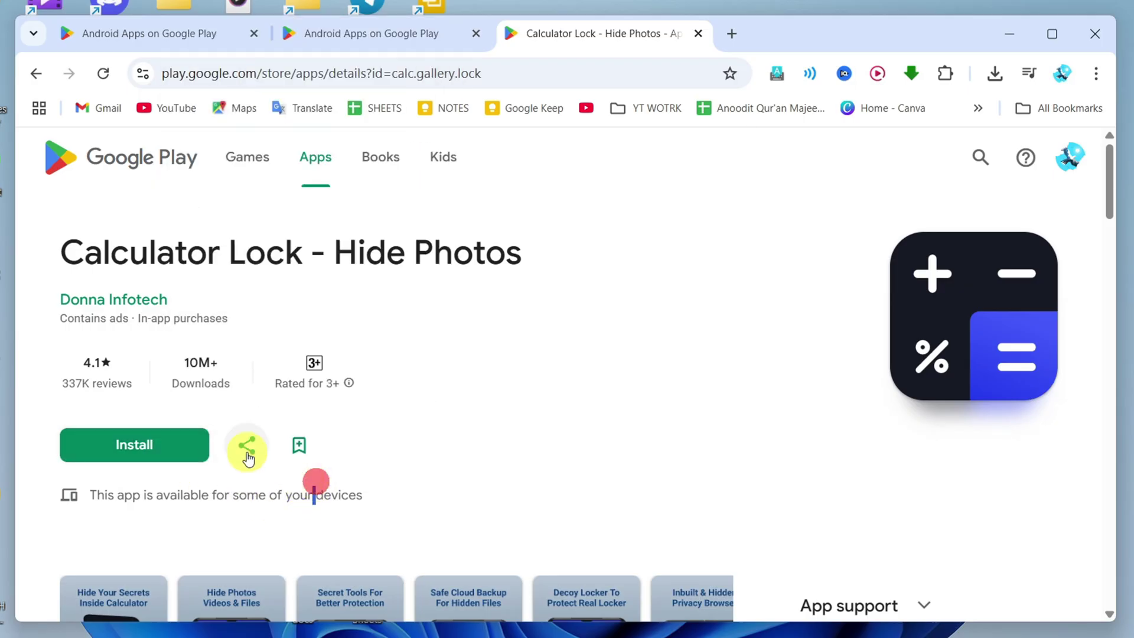
{"action": "left_click", "coordinate": [247, 452]}
{"action": "left_click", "coordinate": [797, 468]}
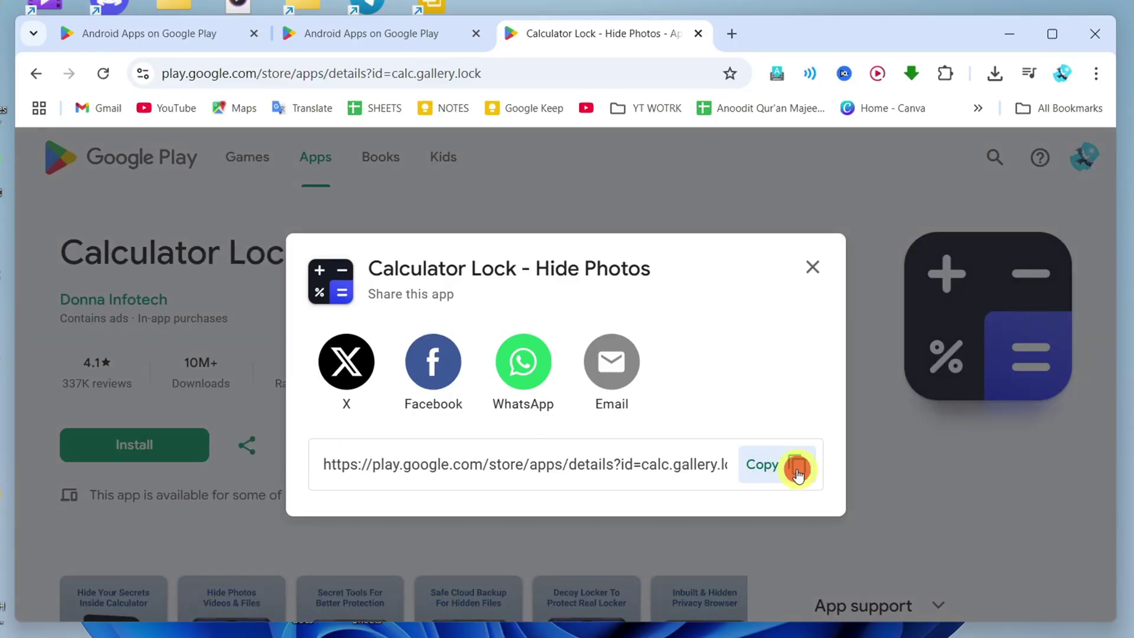
{"action": "left_click", "coordinate": [819, 278]}
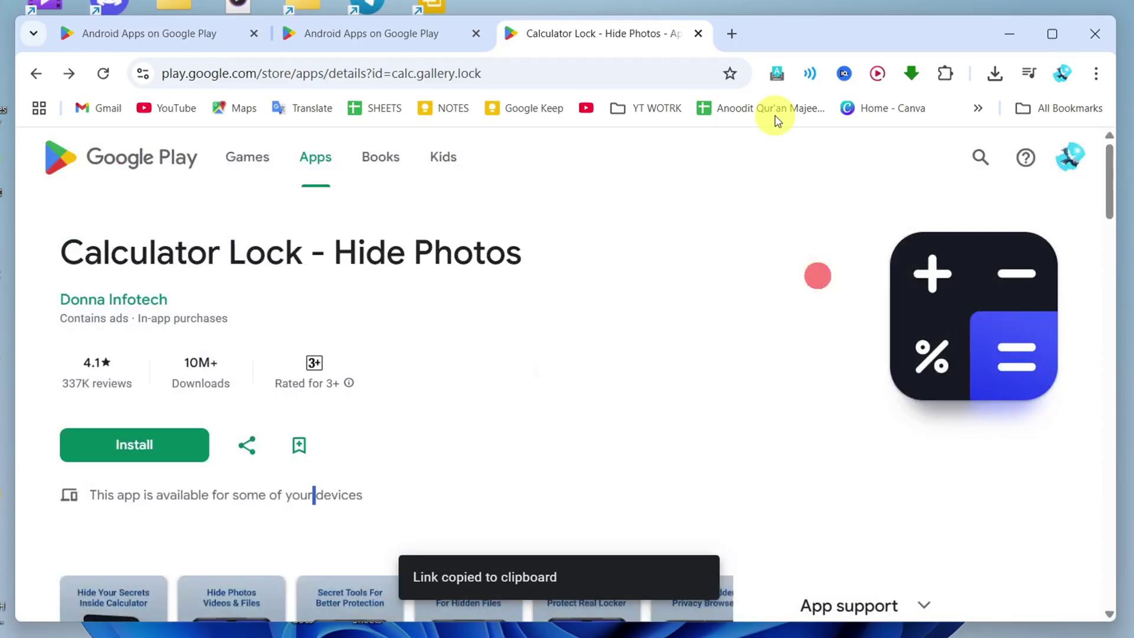
Step: Search the web for "apkpure" in a new tab and open the APKPure.net site in a separate tab
{"action": "left_click", "coordinate": [732, 34]}
{"action": "left_click", "coordinate": [568, 73]}
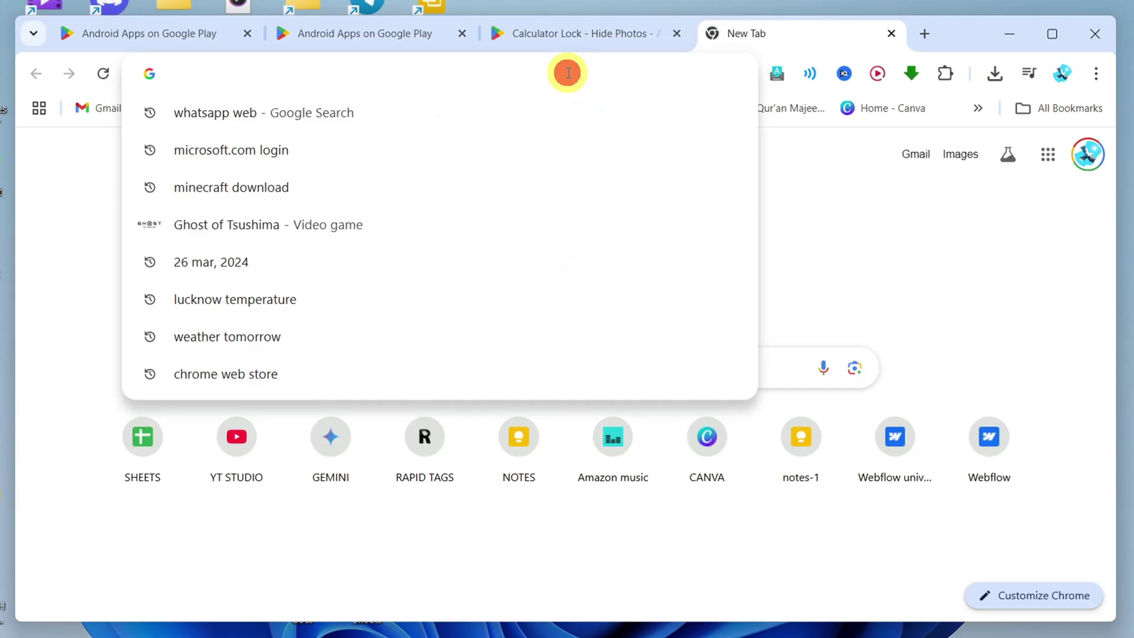
{"action": "type", "text": "apkp"}
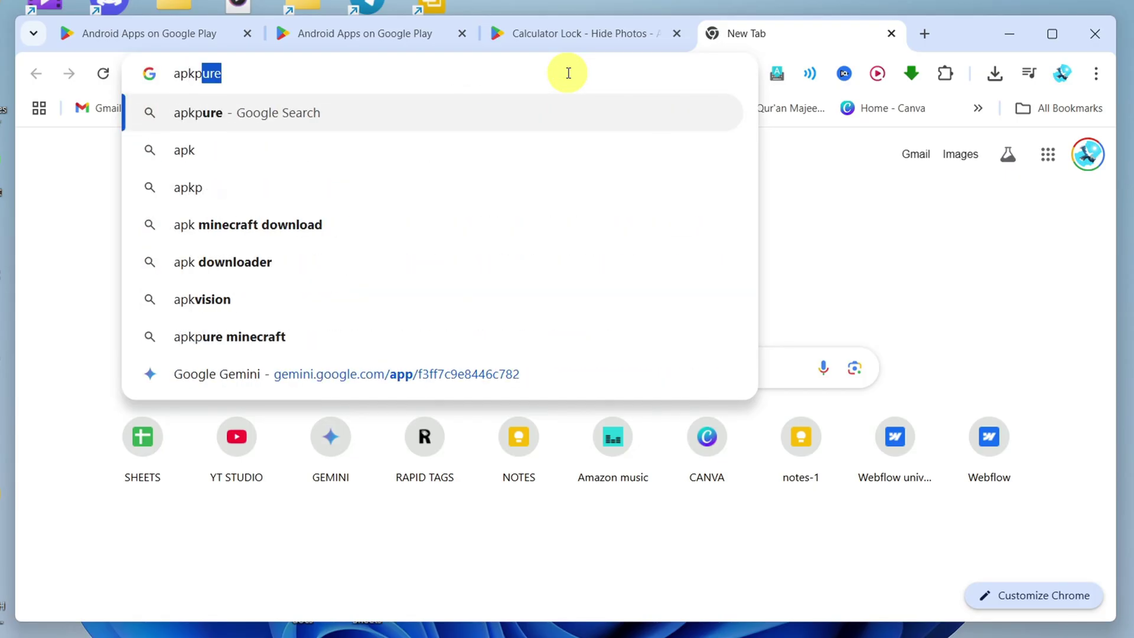
{"action": "type", "text": "ure"}
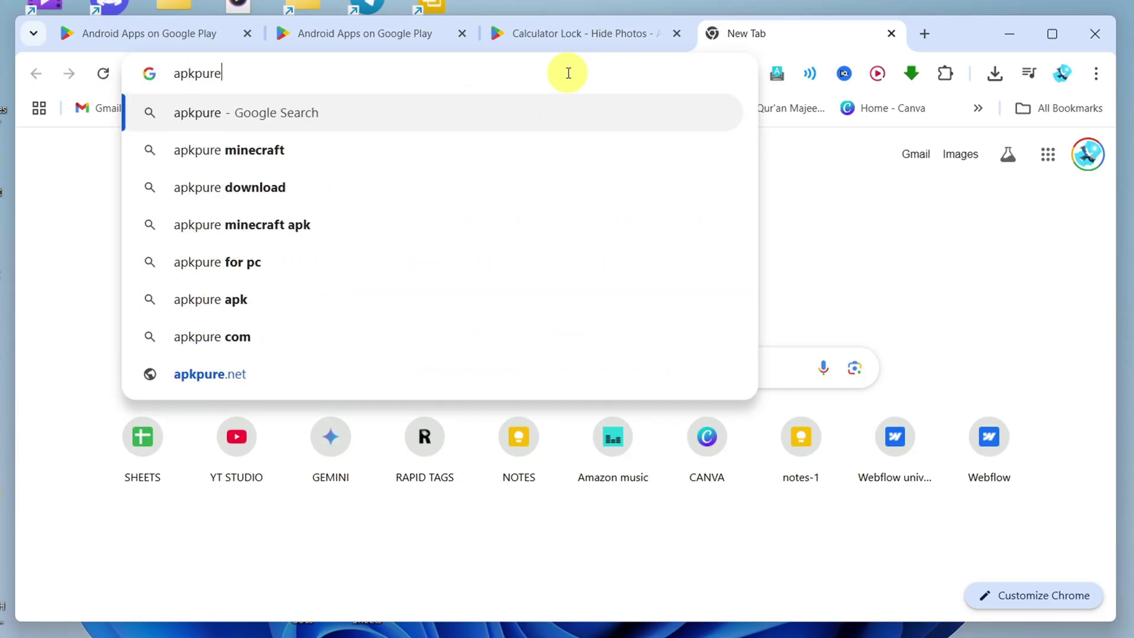
{"action": "left_click", "coordinate": [400, 118]}
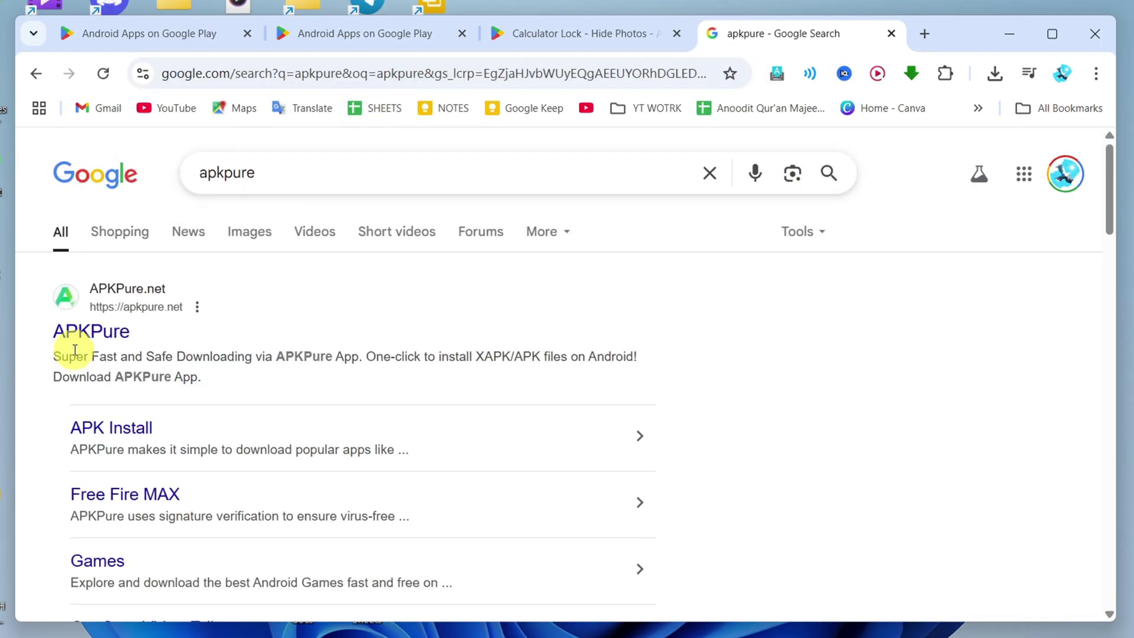
{"action": "right_click", "coordinate": [83, 331]}
{"action": "left_click", "coordinate": [136, 362]}
{"action": "left_click", "coordinate": [795, 41]}
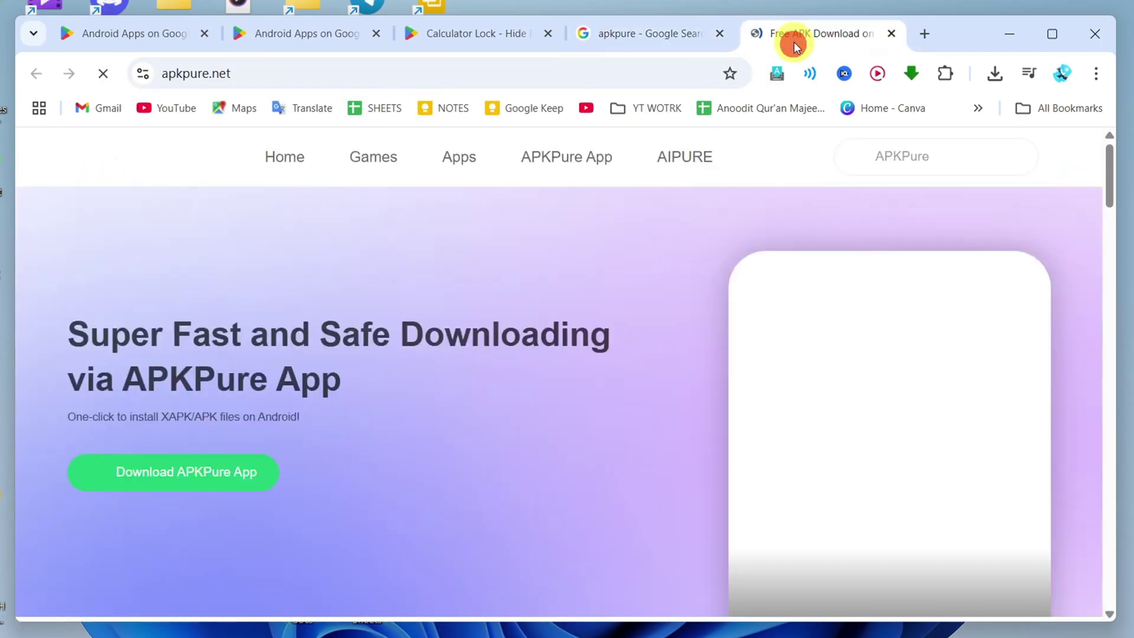
Step: Search APKPure using the copied Google Play link of the Calculator Lock app
{"action": "left_click", "coordinate": [923, 159]}
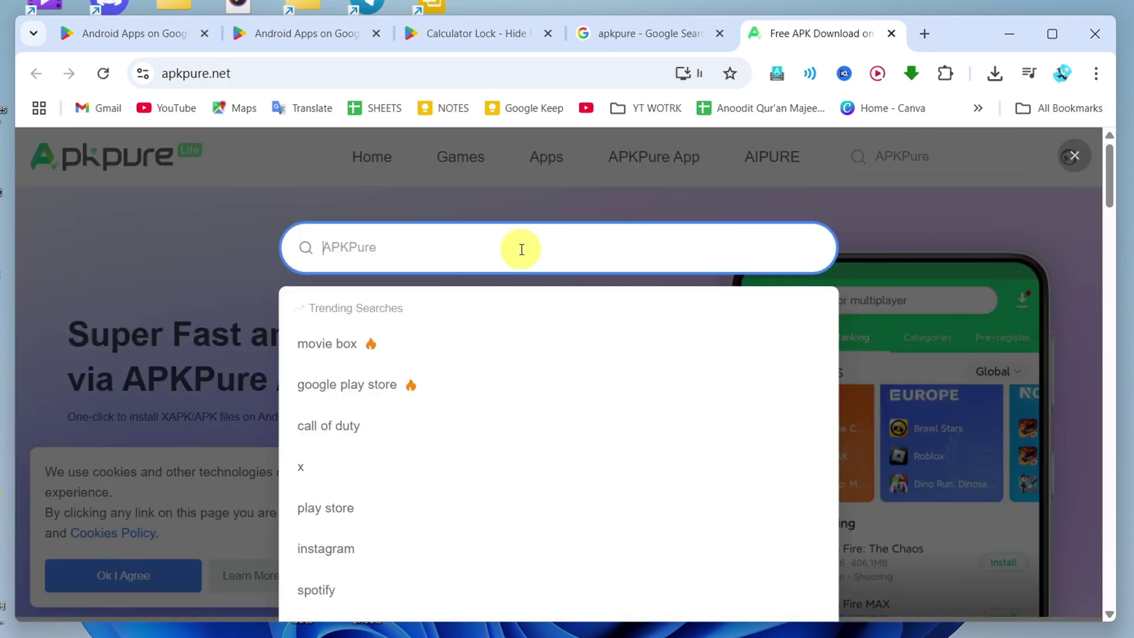
{"action": "key", "text": "ctrl+v"}
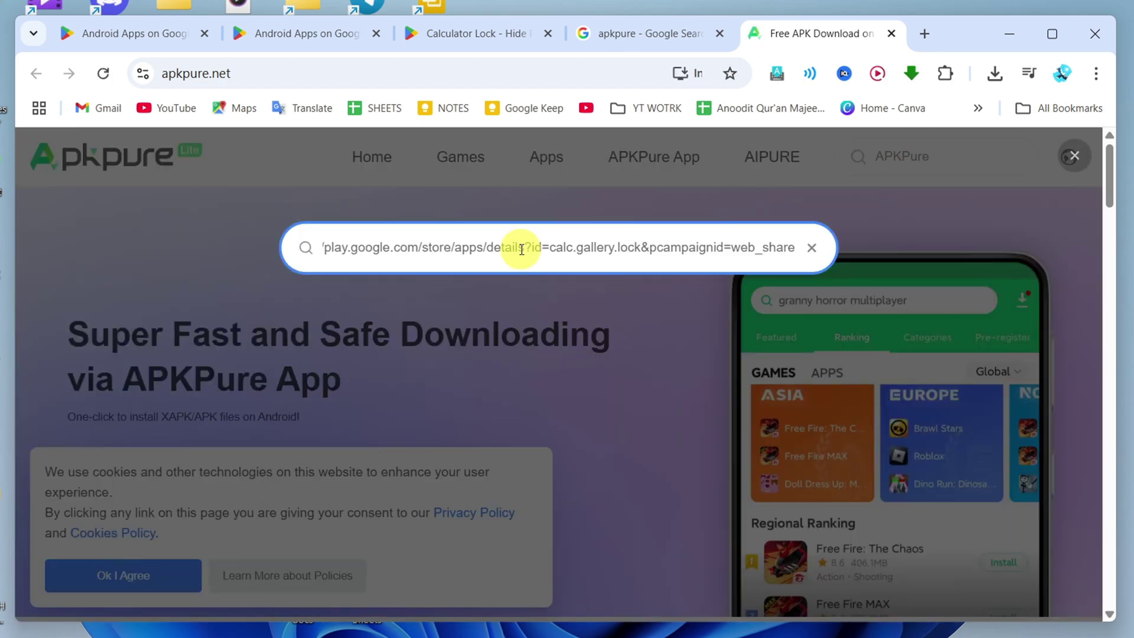
{"action": "key", "text": "Return"}
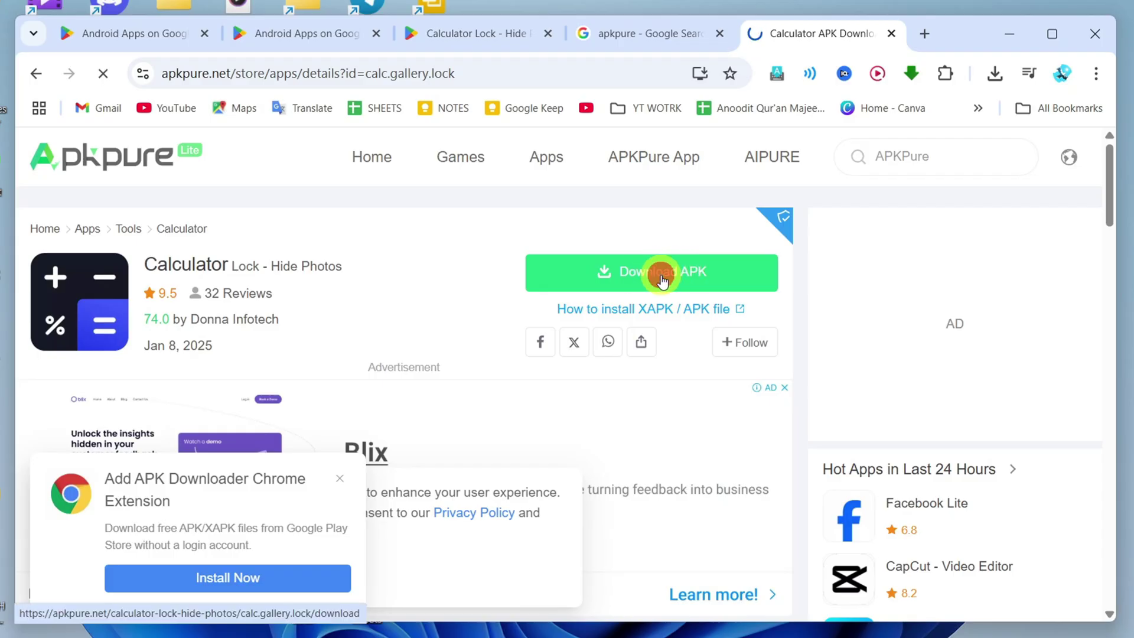
Step: Download the Calculator Lock - Hide Photos XAPK file into the Downloads folder and check the recent download history
{"action": "left_click", "coordinate": [663, 282]}
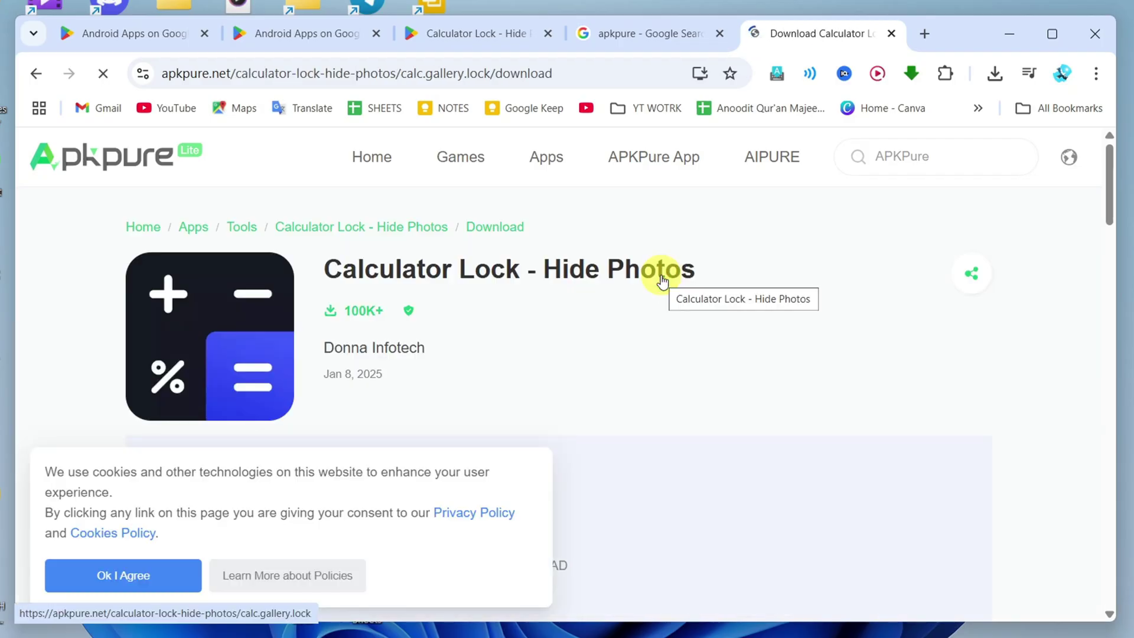
{"action": "left_click_drag", "start_coordinate": [1108, 213], "coordinate": [1100, 483]}
{"action": "left_click", "coordinate": [291, 317]}
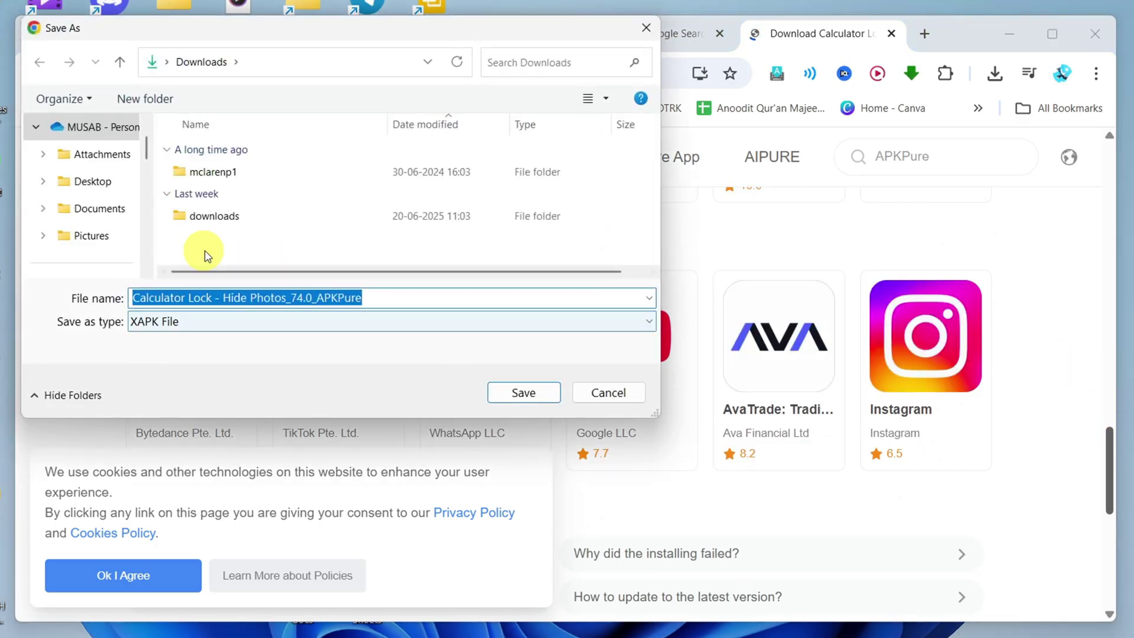
{"action": "left_click", "coordinate": [513, 391]}
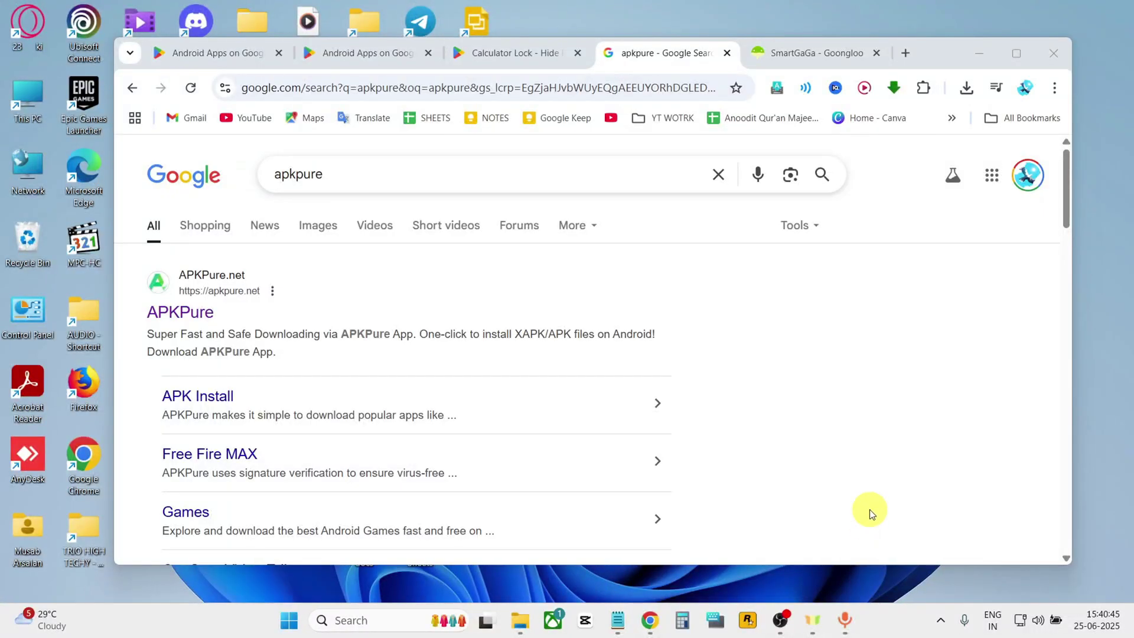
{"action": "left_click", "coordinate": [966, 87]}
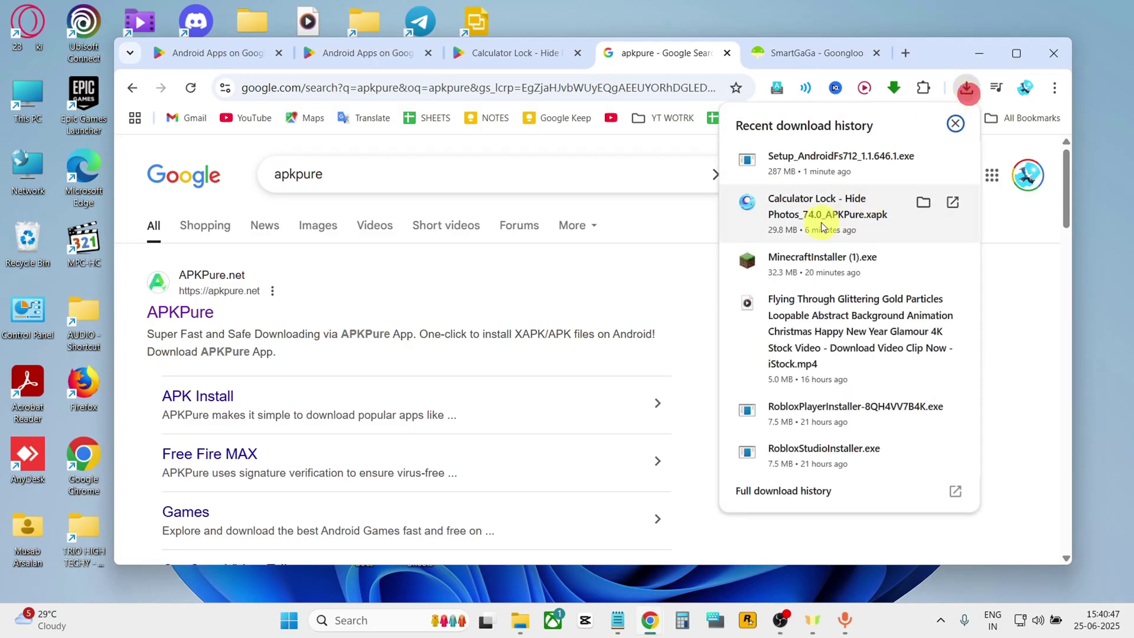
{"action": "left_click", "coordinate": [683, 276]}
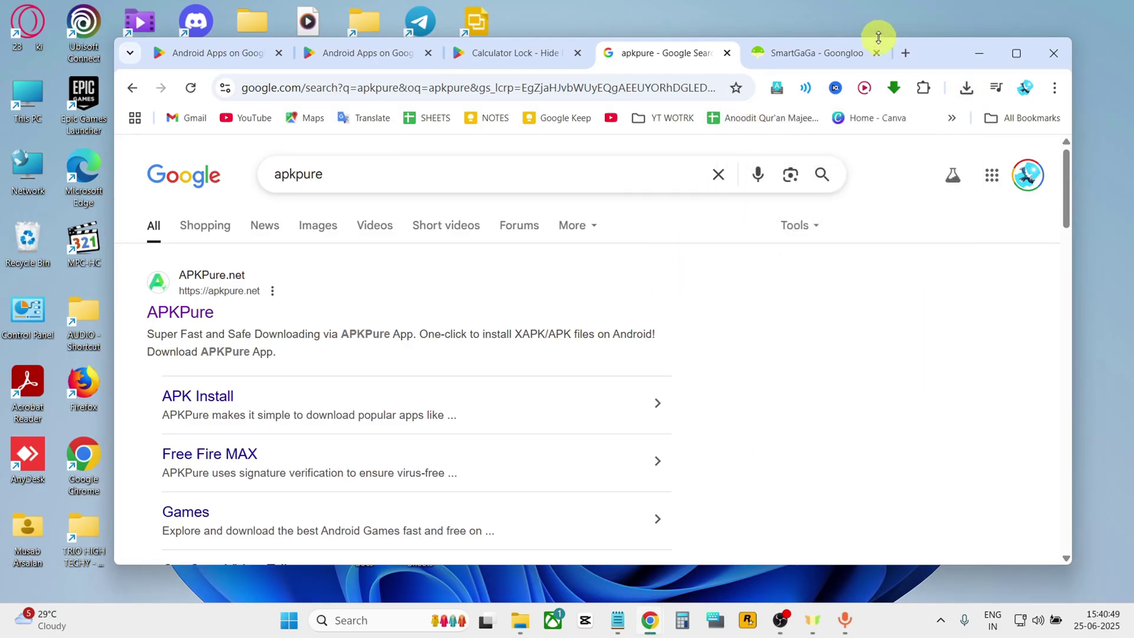
Step: Search the web for "smartgaga" in a new tab and open the Goongloo SmartGaGa download page
{"action": "left_click", "coordinate": [906, 52]}
{"action": "left_click", "coordinate": [506, 92]}
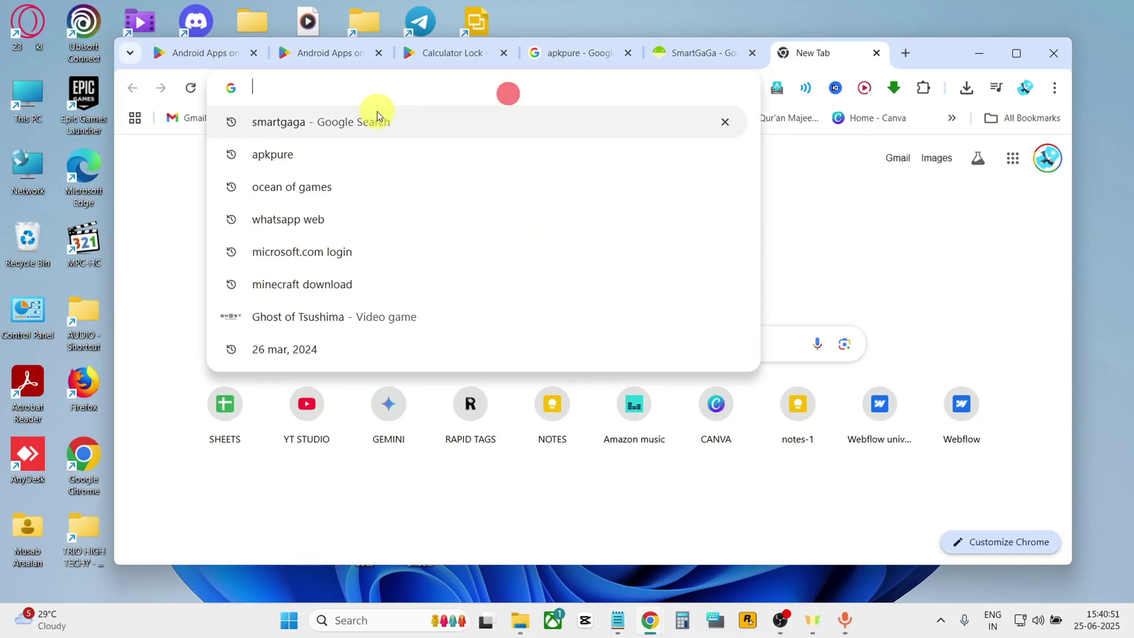
{"action": "left_click", "coordinate": [318, 125]}
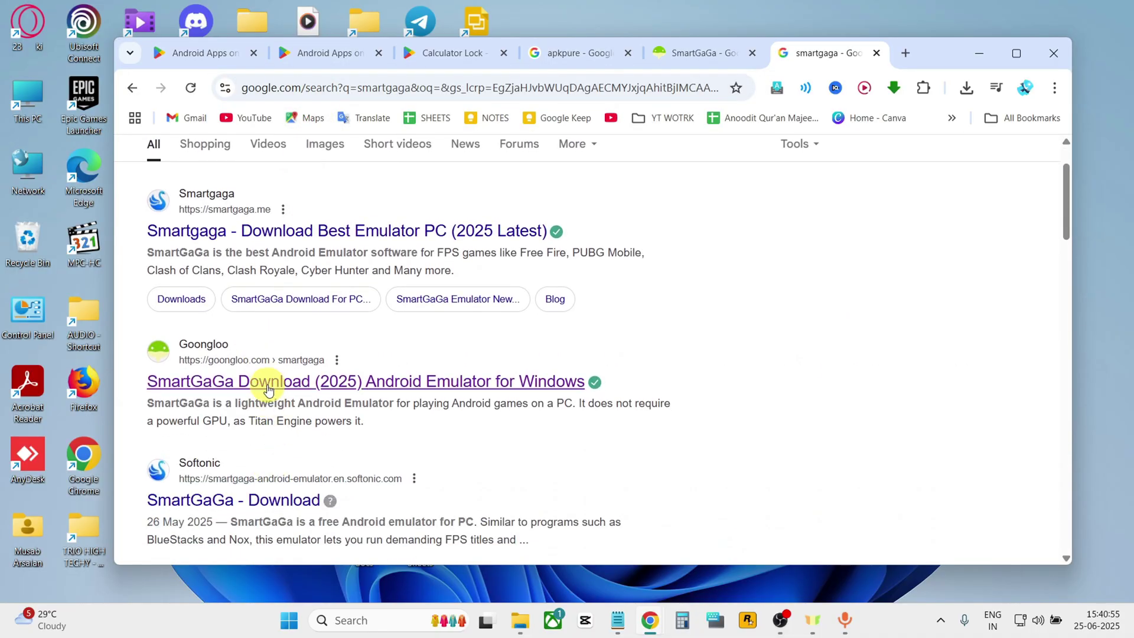
{"action": "left_click", "coordinate": [267, 389]}
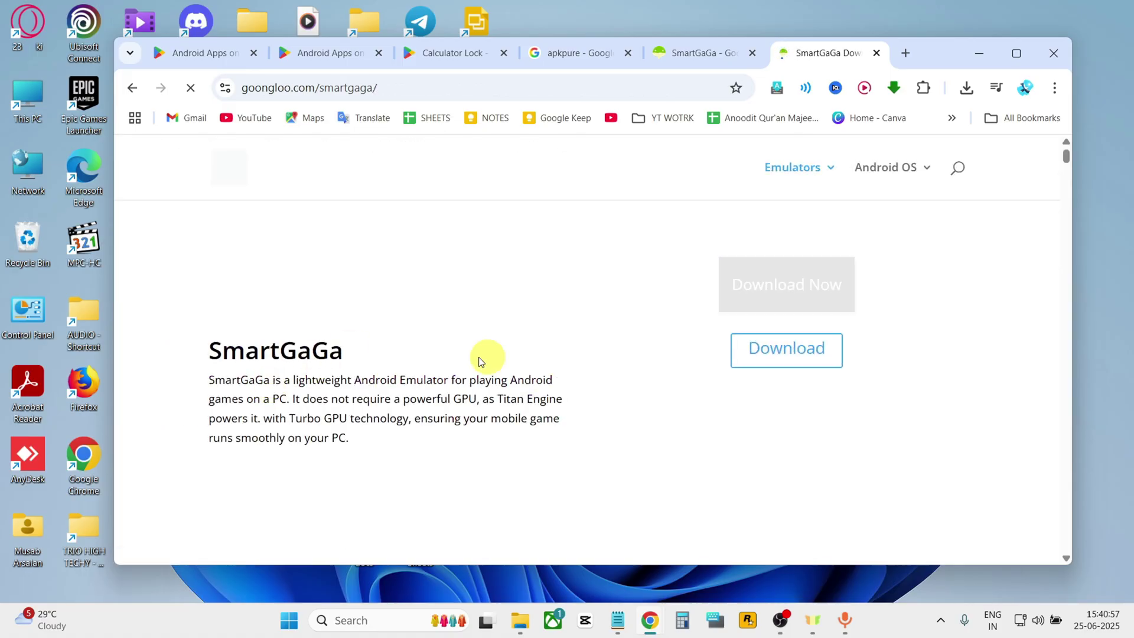
Step: Review the SmartGaGa download options for Android 4.4.2 KitKat and Android 7.1.2 Nougat on the Goongloo page
{"action": "left_click", "coordinate": [282, 89]}
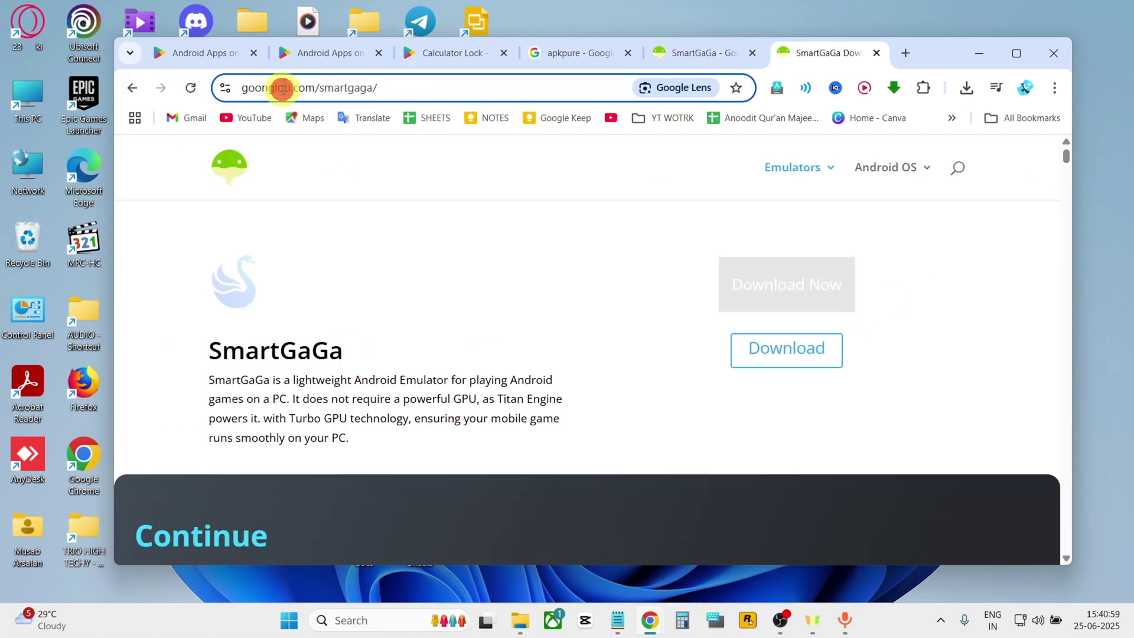
{"action": "left_click", "coordinate": [617, 389]}
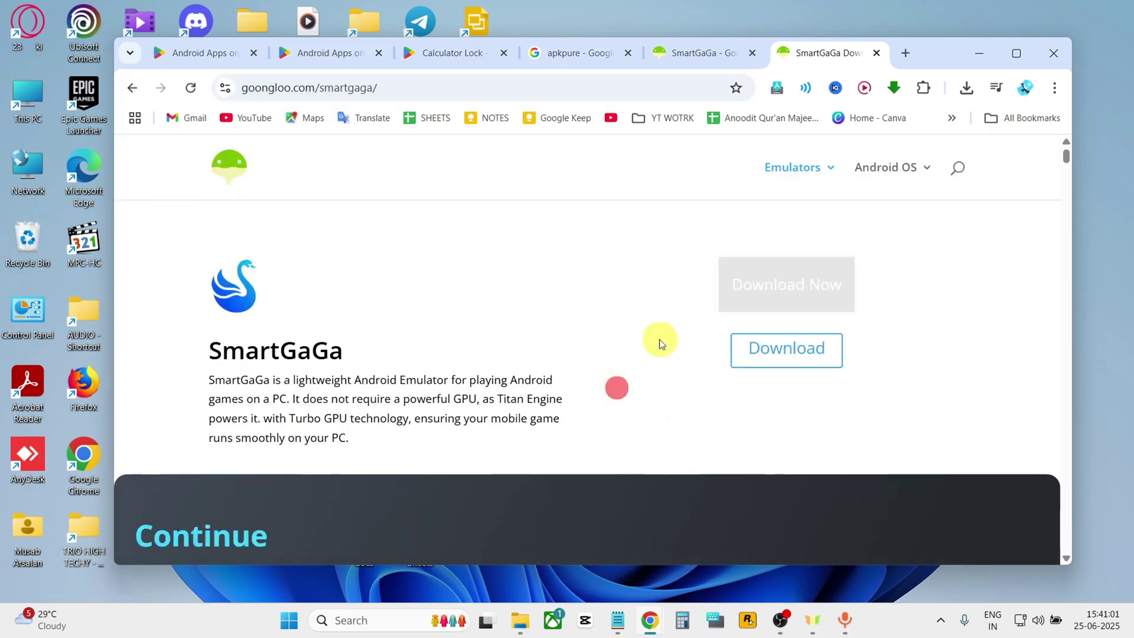
{"action": "mouse_move", "coordinate": [1069, 155]}
{"action": "left_mouse_down"}
{"action": "mouse_move", "coordinate": [1065, 182]}
{"action": "mouse_move", "coordinate": [1065, 173]}
{"action": "left_mouse_up"}
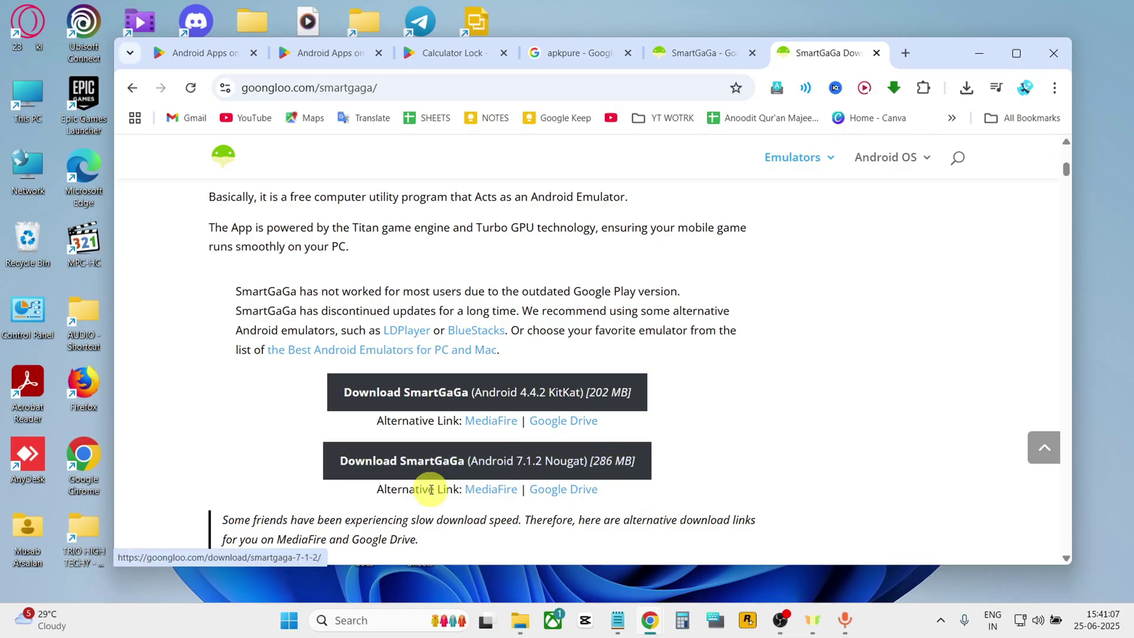
{"action": "left_click_drag", "start_coordinate": [1067, 175], "coordinate": [1068, 137]}
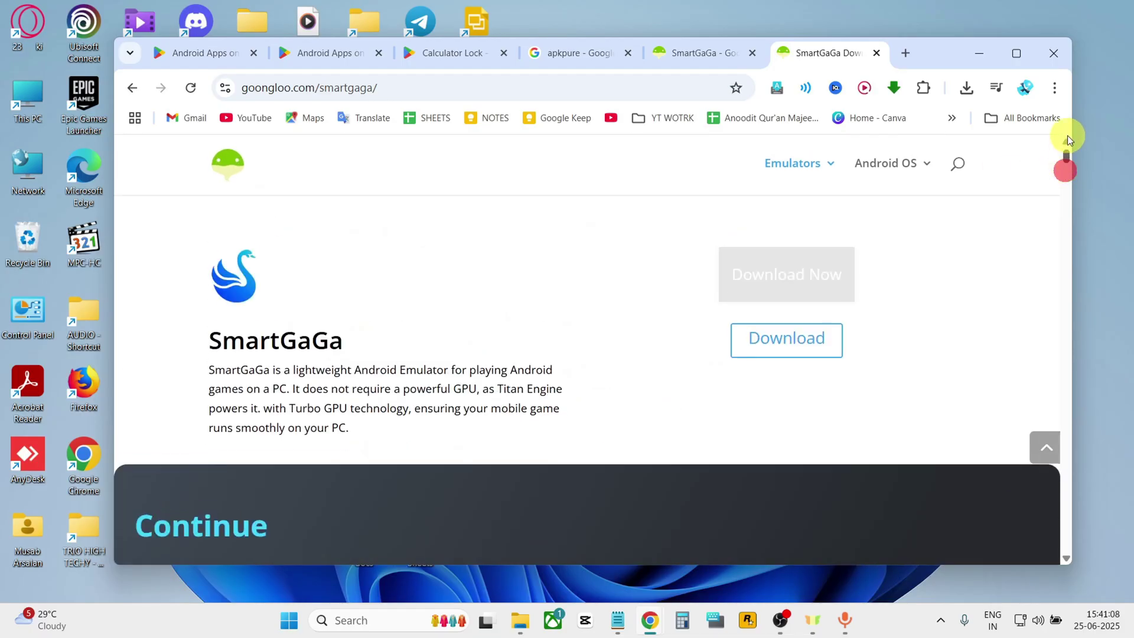
Step: Check the recent download history and launch the downloaded Setup_AndroidFs712_1.1.646.1.exe installer
{"action": "left_click", "coordinate": [965, 88]}
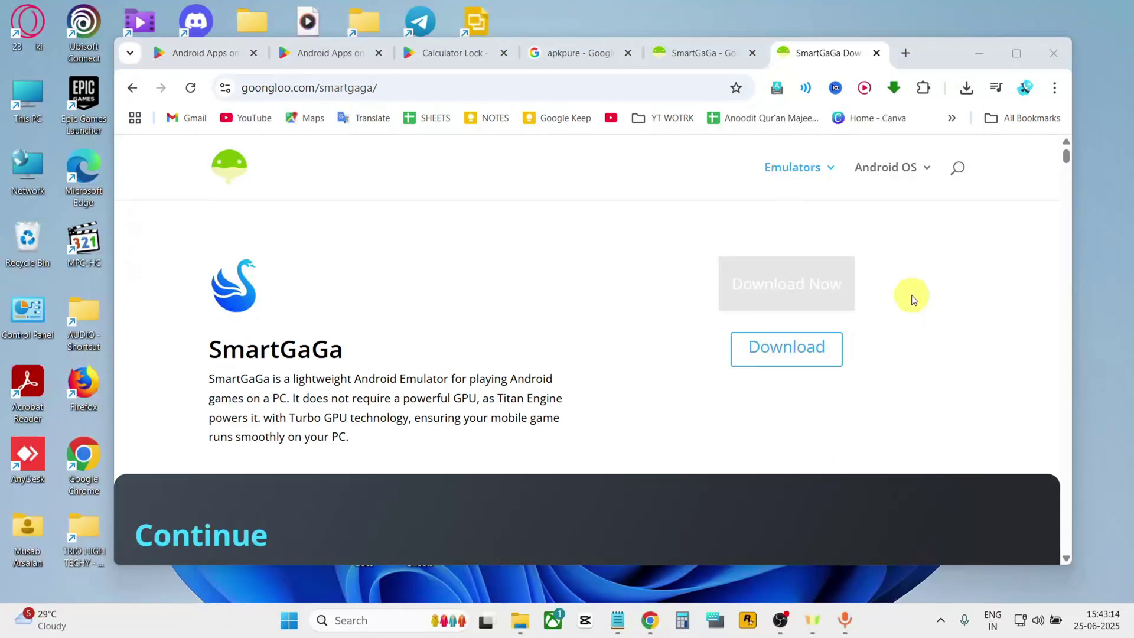
{"action": "left_click", "coordinate": [967, 88]}
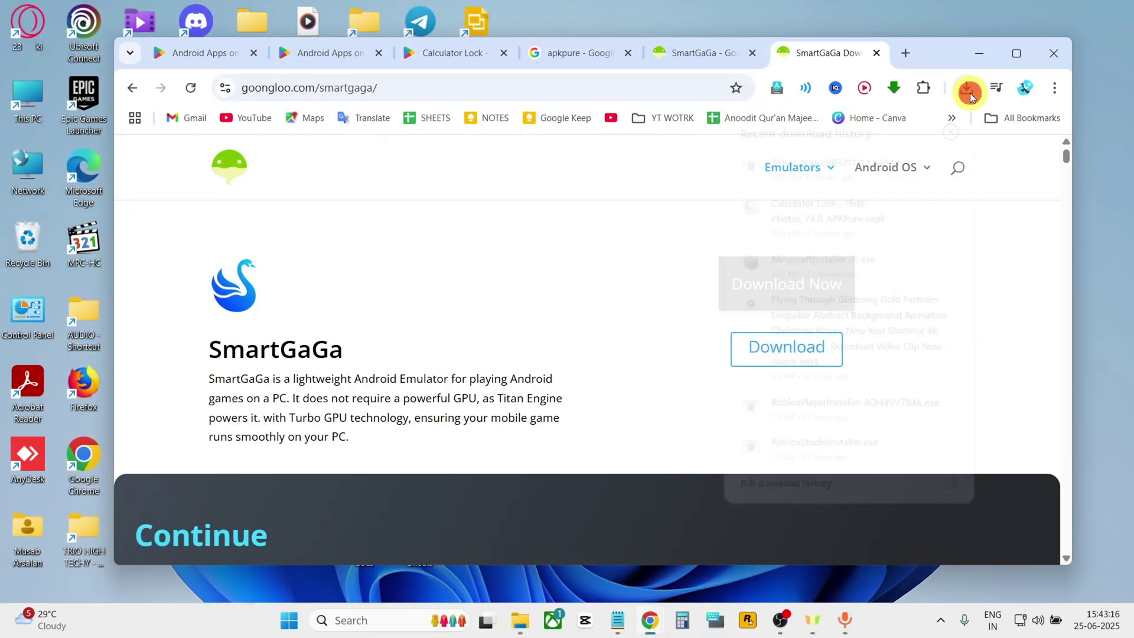
{"action": "left_click", "coordinate": [1010, 243]}
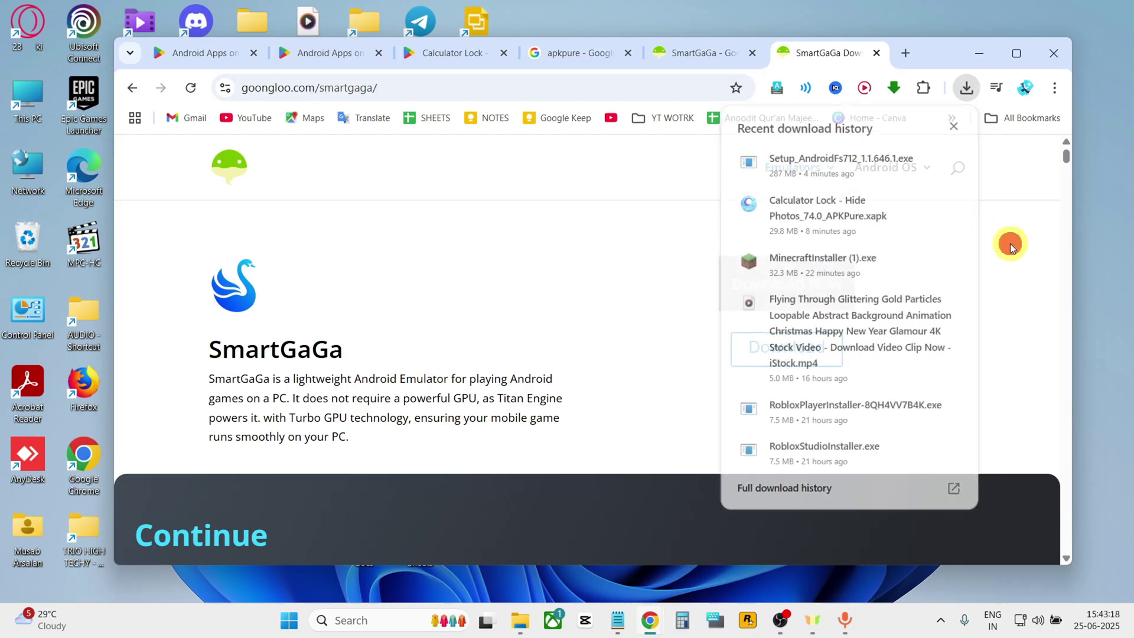
{"action": "left_click", "coordinate": [967, 93]}
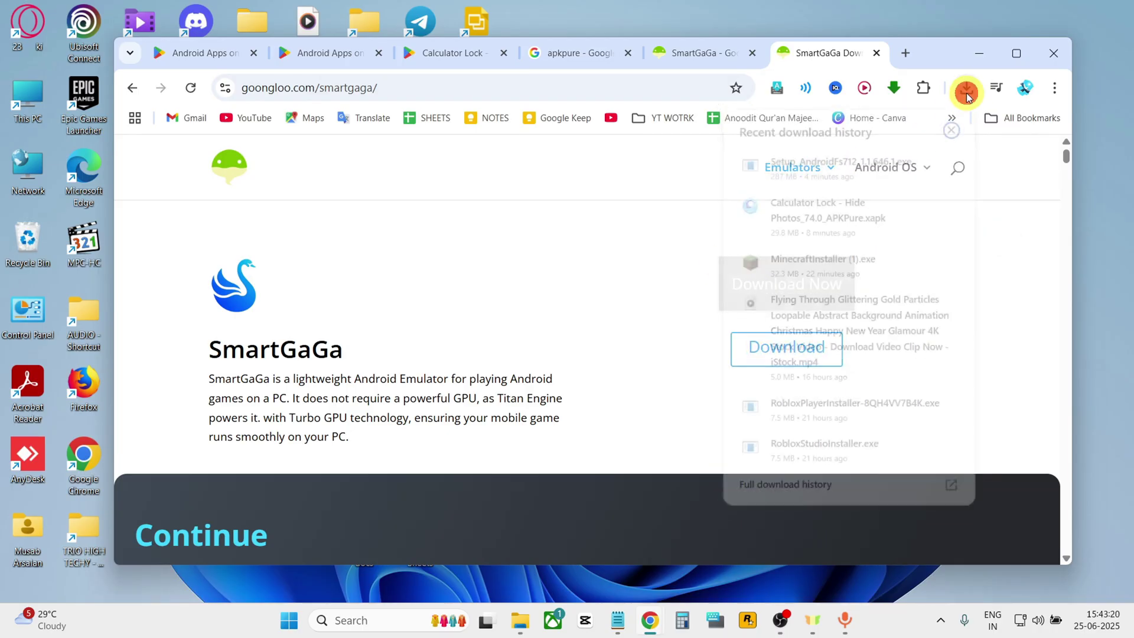
{"action": "left_click", "coordinate": [891, 164]}
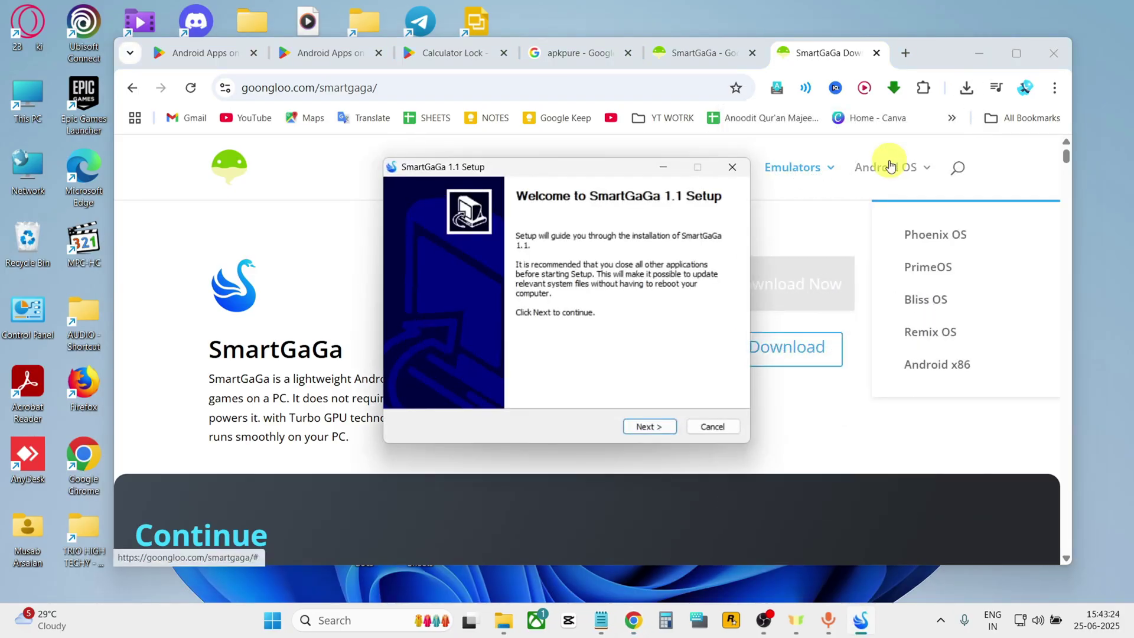
Step: Install SmartGaGa 1.1 in the default destination folder, accepting the license agreement, and run it on finishing setup
{"action": "left_click", "coordinate": [655, 426]}
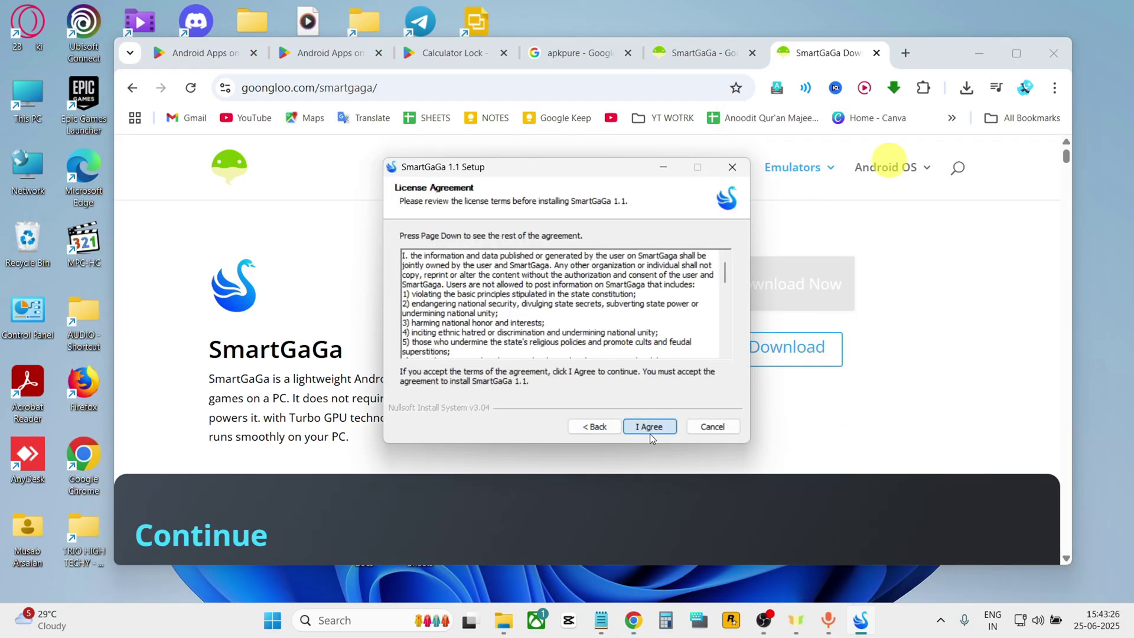
{"action": "left_click", "coordinate": [650, 427]}
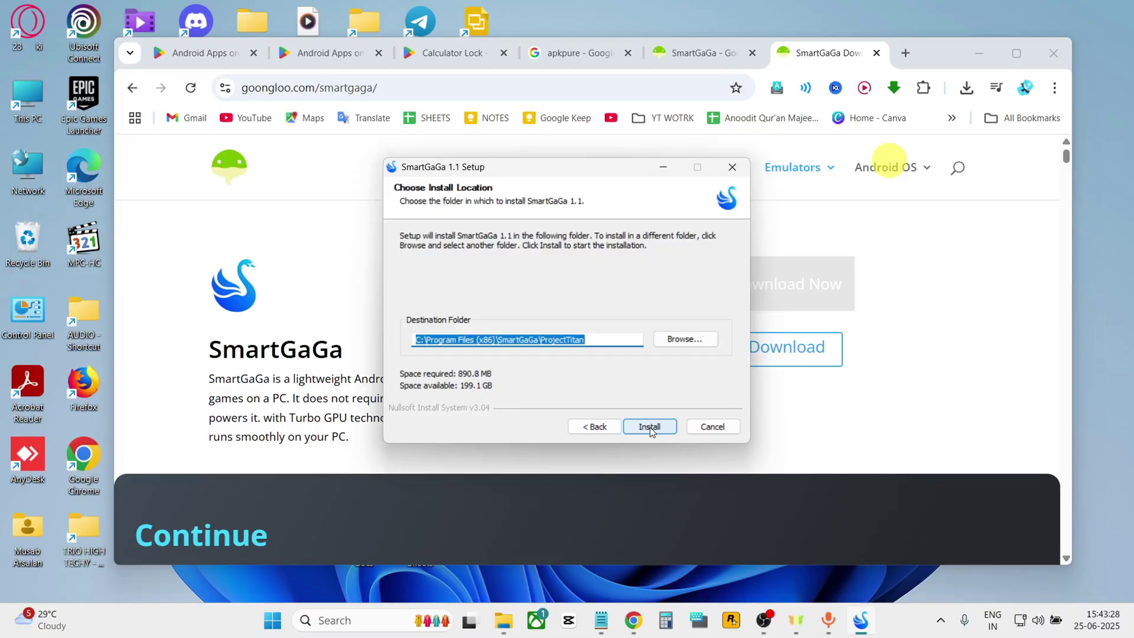
{"action": "left_click", "coordinate": [650, 426]}
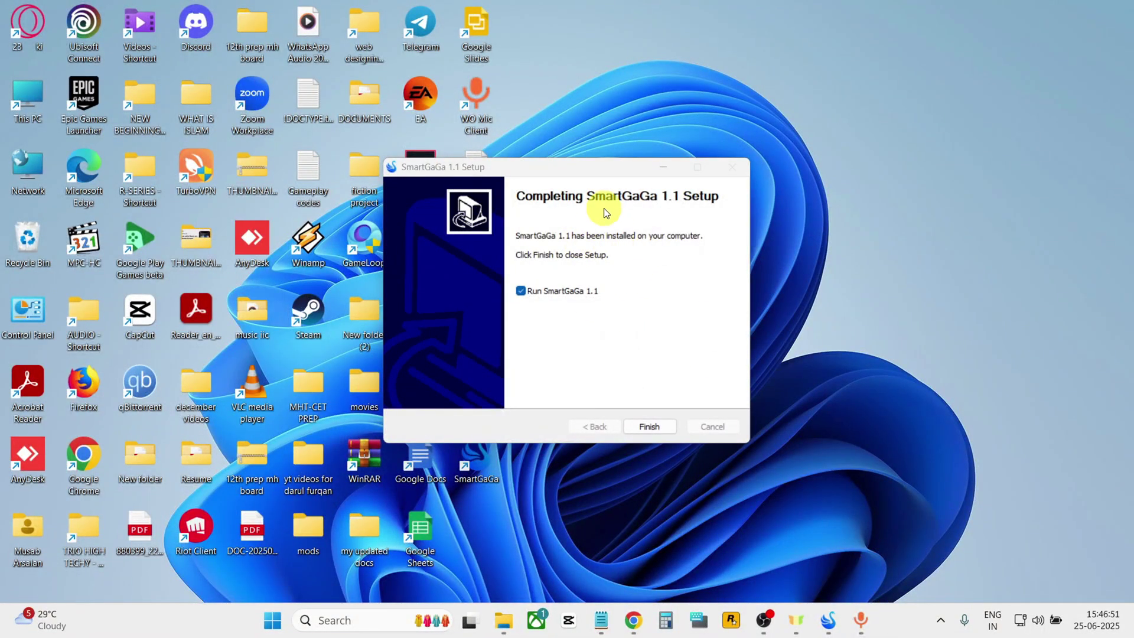
{"action": "left_click", "coordinate": [650, 425]}
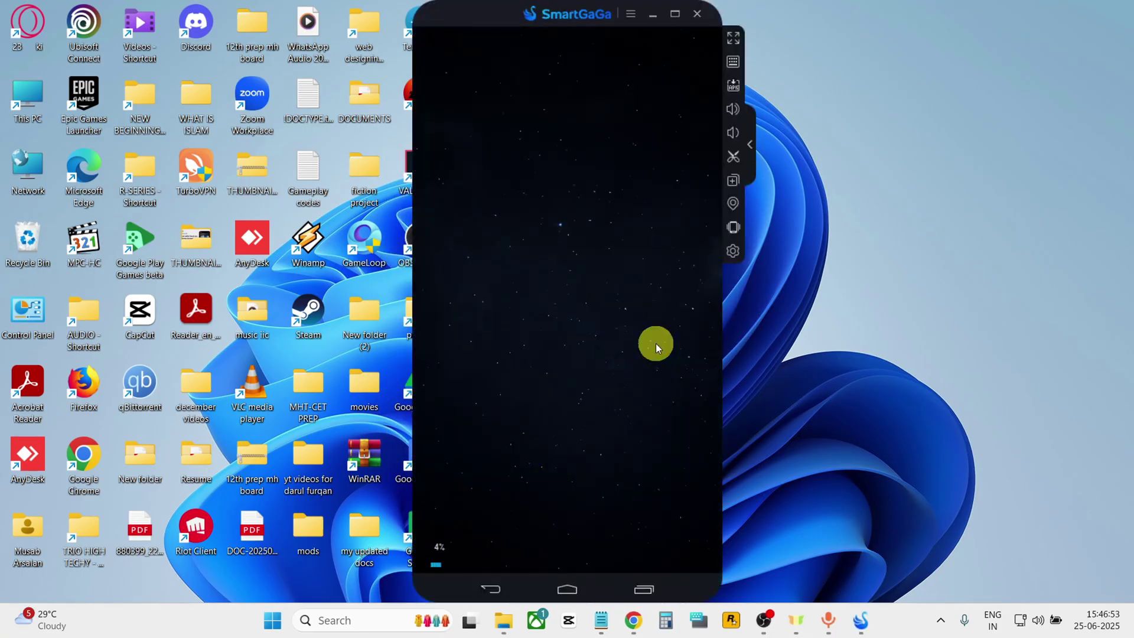
Step: Toggle the SmartGaGa window between maximized and normal size and reposition it so the whole emulator fits on the desktop
{"action": "left_click", "coordinate": [677, 14]}
{"action": "left_click", "coordinate": [1089, 17]}
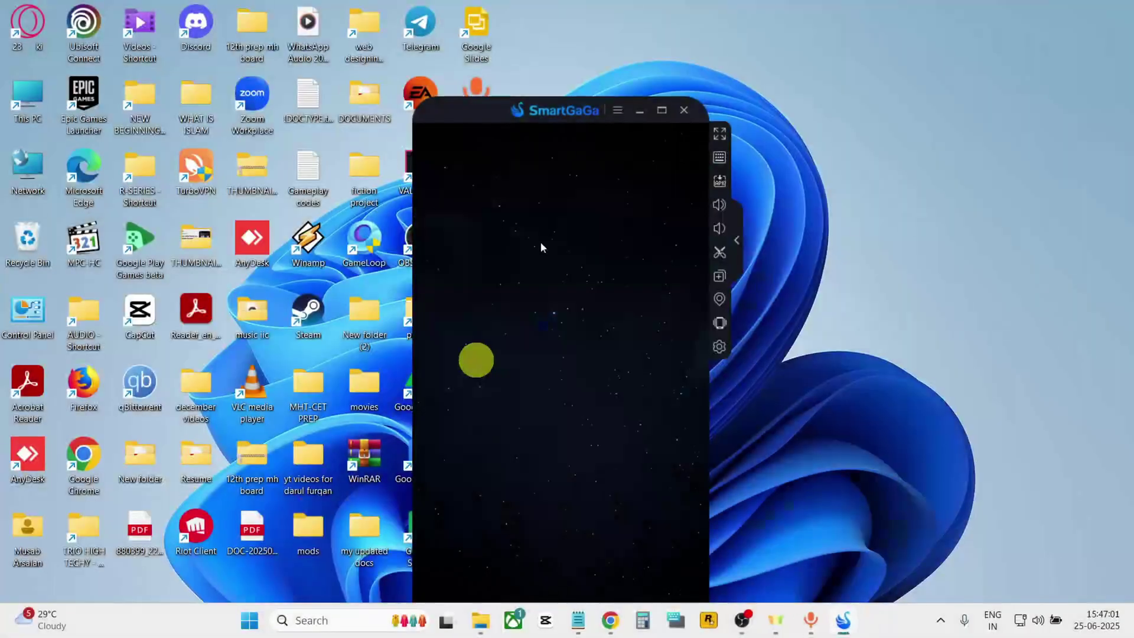
{"action": "left_click_drag", "start_coordinate": [538, 111], "coordinate": [613, 27]}
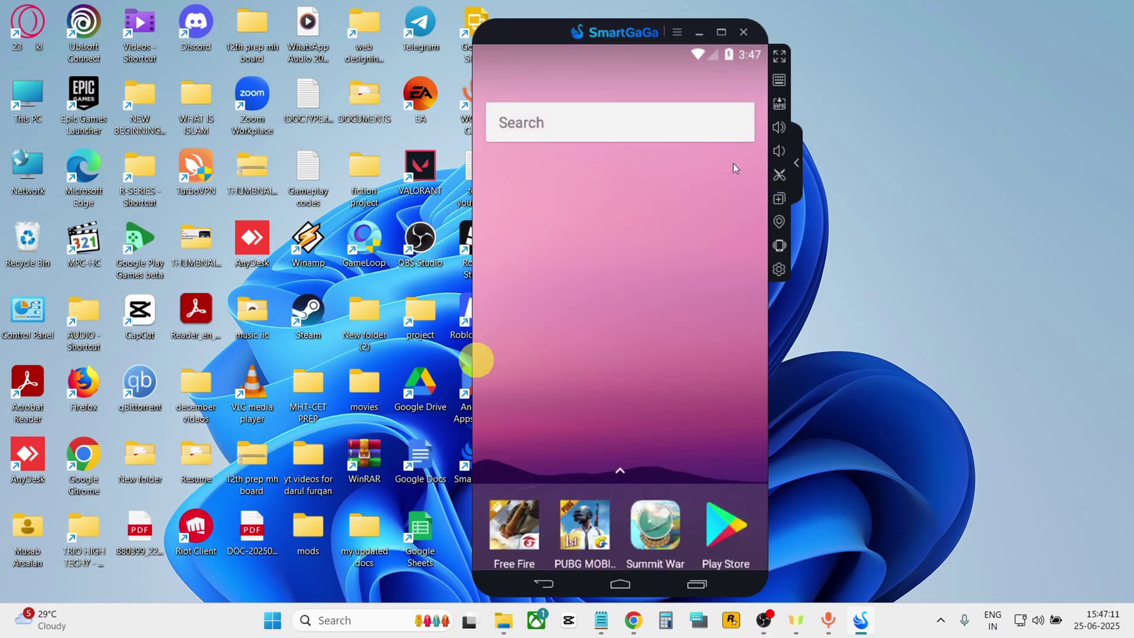
Step: Try to install Calculator Lock - Hide Photos_74.0_APKPure.xapk from the Downloads folder through the emulator's APK installer
{"action": "left_click", "coordinate": [781, 106]}
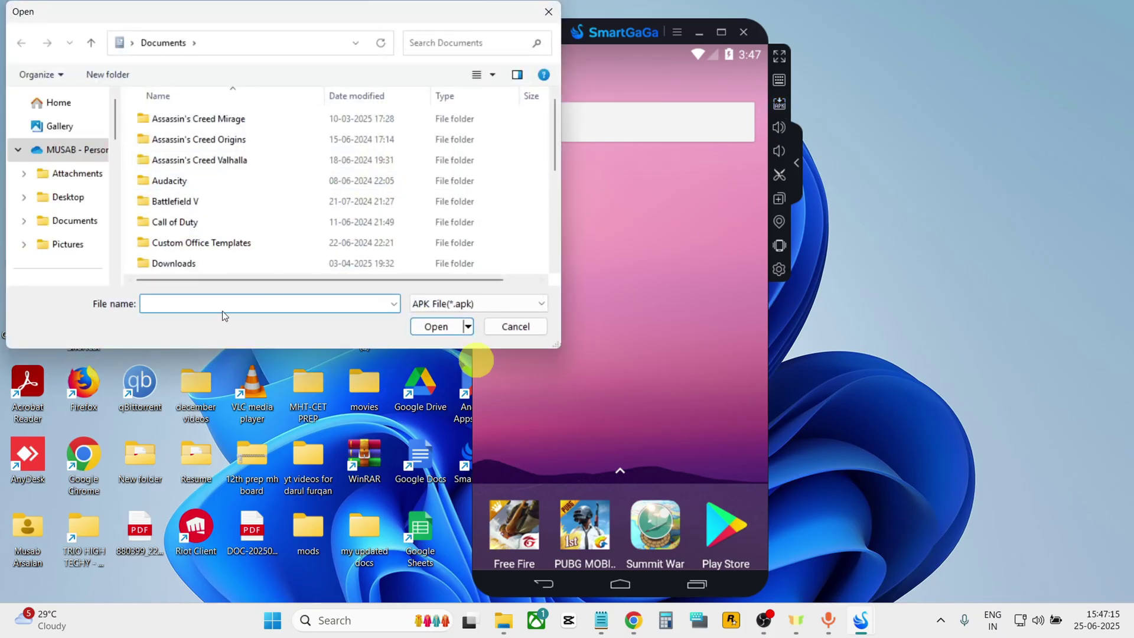
{"action": "left_click_drag", "start_coordinate": [117, 129], "coordinate": [112, 171]}
{"action": "left_click", "coordinate": [55, 244]}
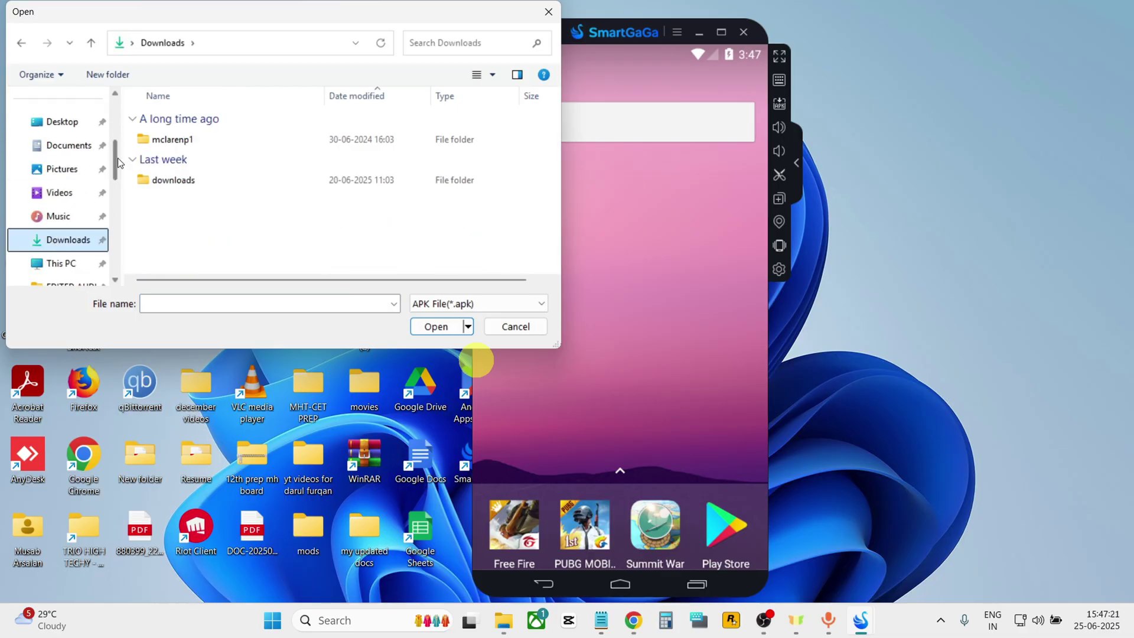
{"action": "left_click", "coordinate": [134, 123]}
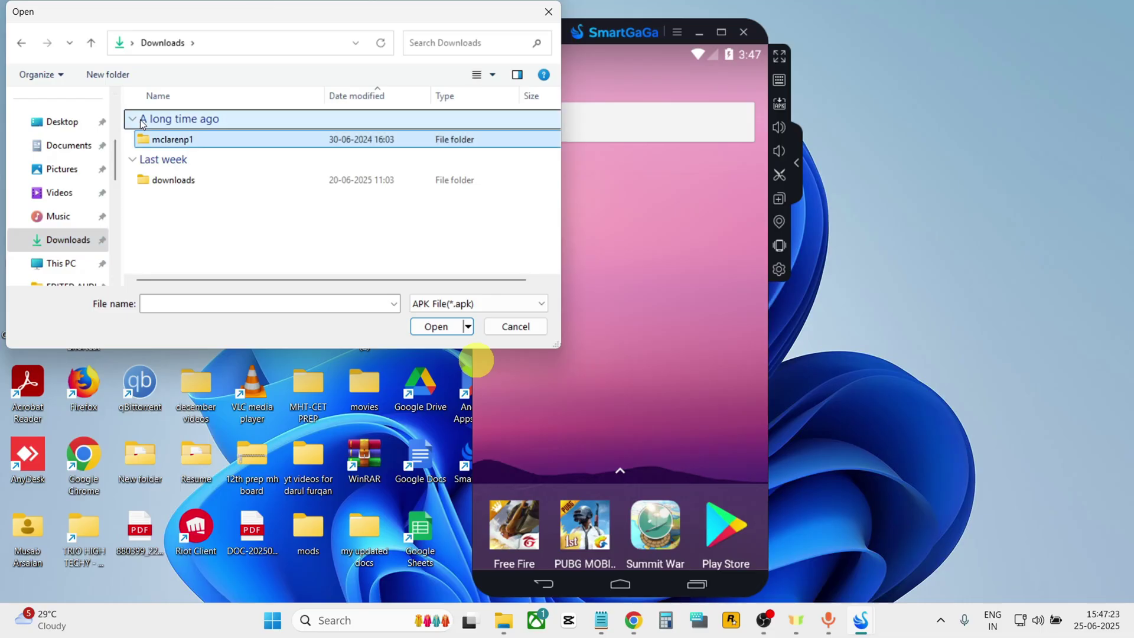
{"action": "left_click", "coordinate": [168, 306]}
{"action": "type", "text": "ca"}
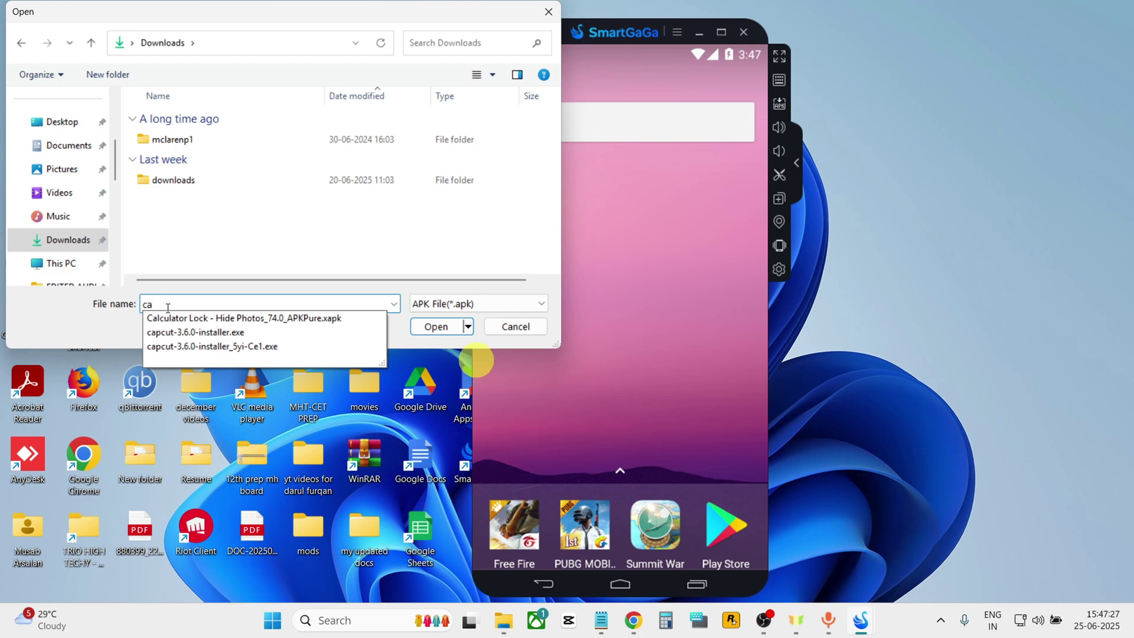
{"action": "left_click", "coordinate": [220, 320]}
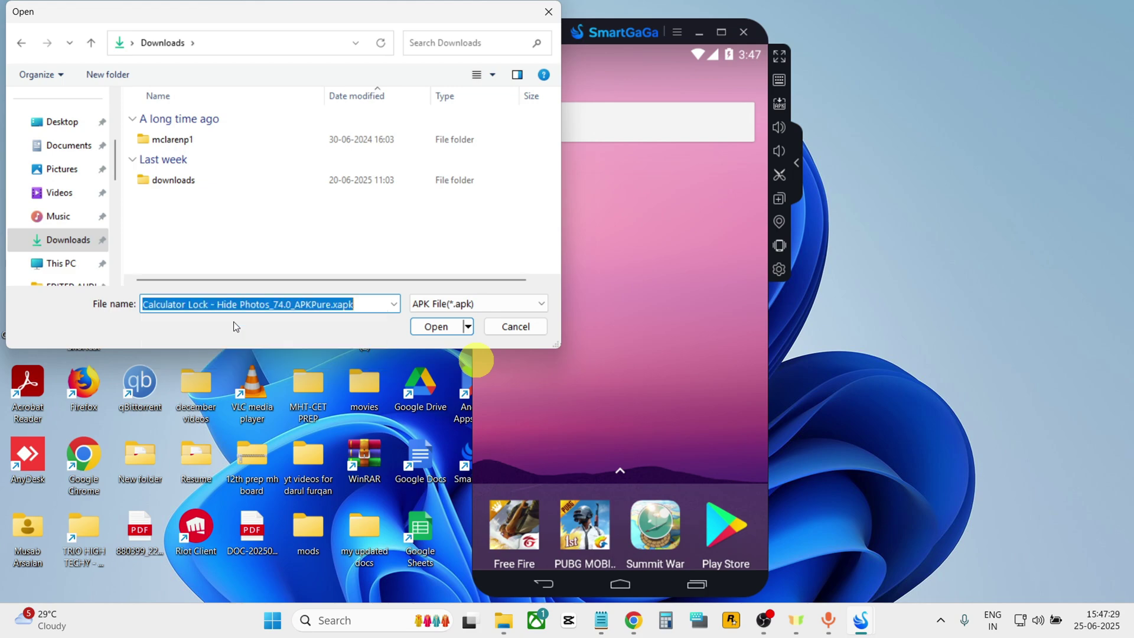
{"action": "left_click", "coordinate": [437, 328]}
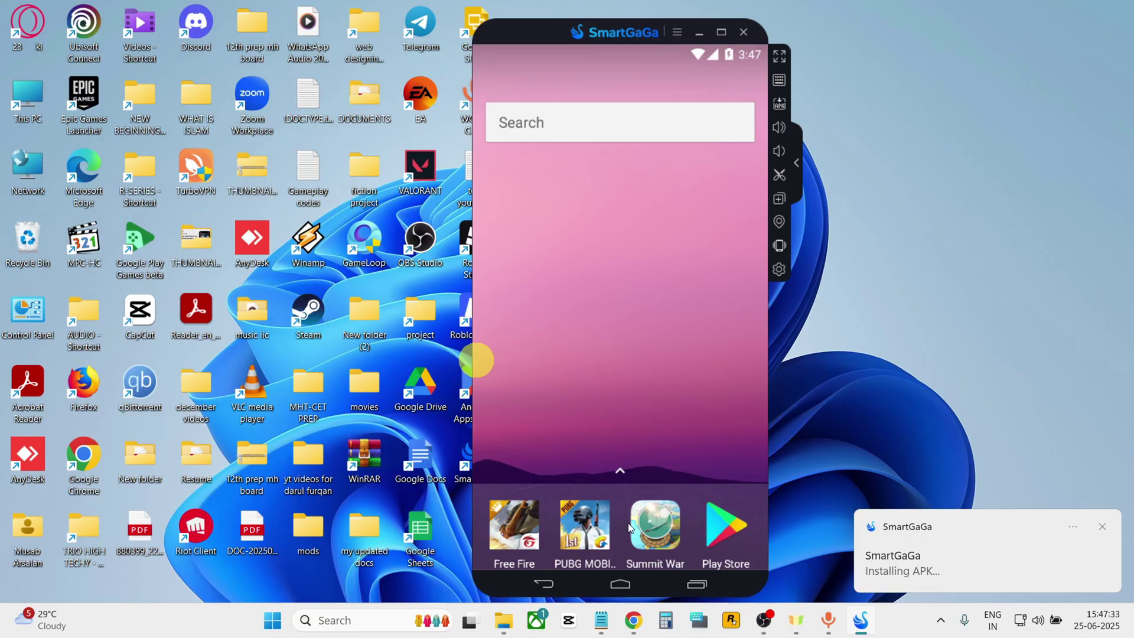
Step: Look for the app in the emulator's app drawer and retry installing the Calculator Lock XAPK file from Downloads
{"action": "left_click", "coordinate": [620, 471]}
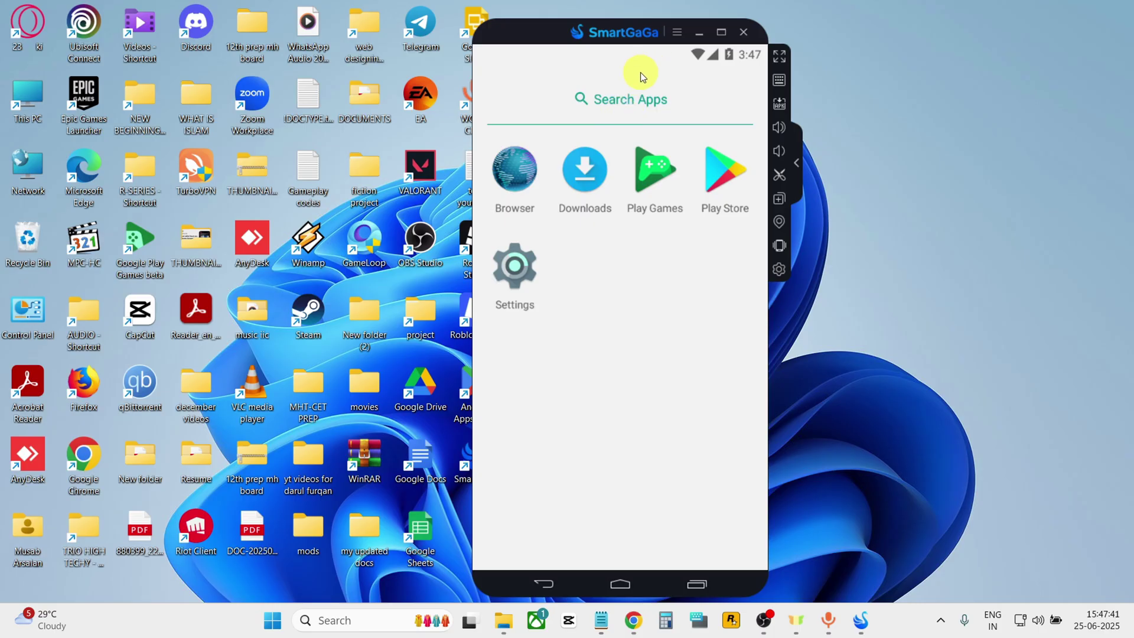
{"action": "left_click", "coordinate": [780, 103]}
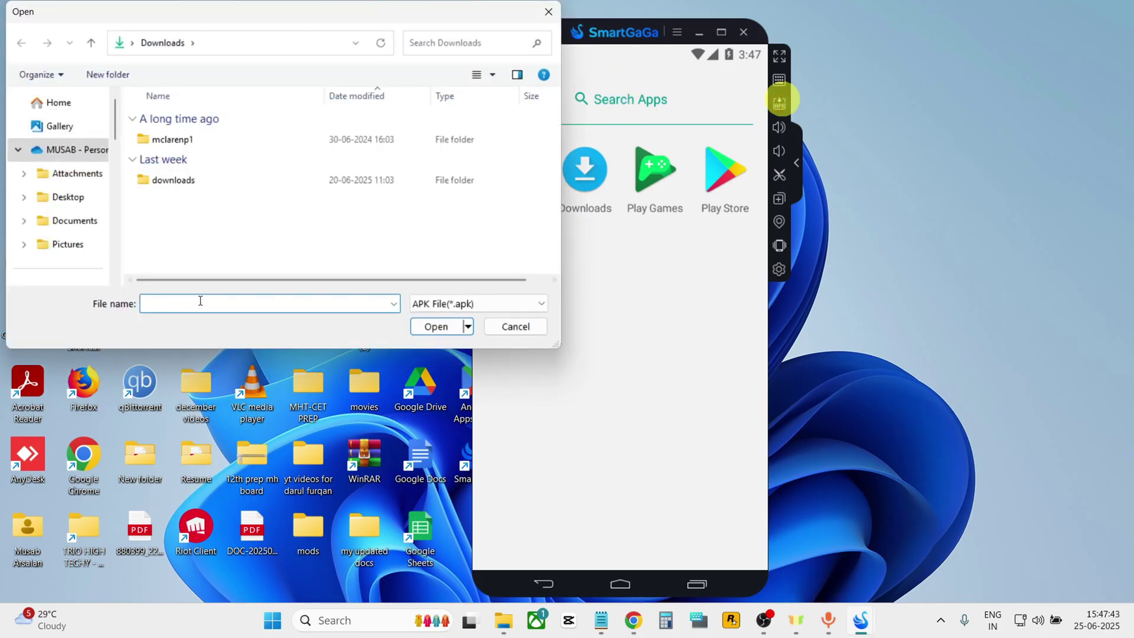
{"action": "type", "text": "calc"}
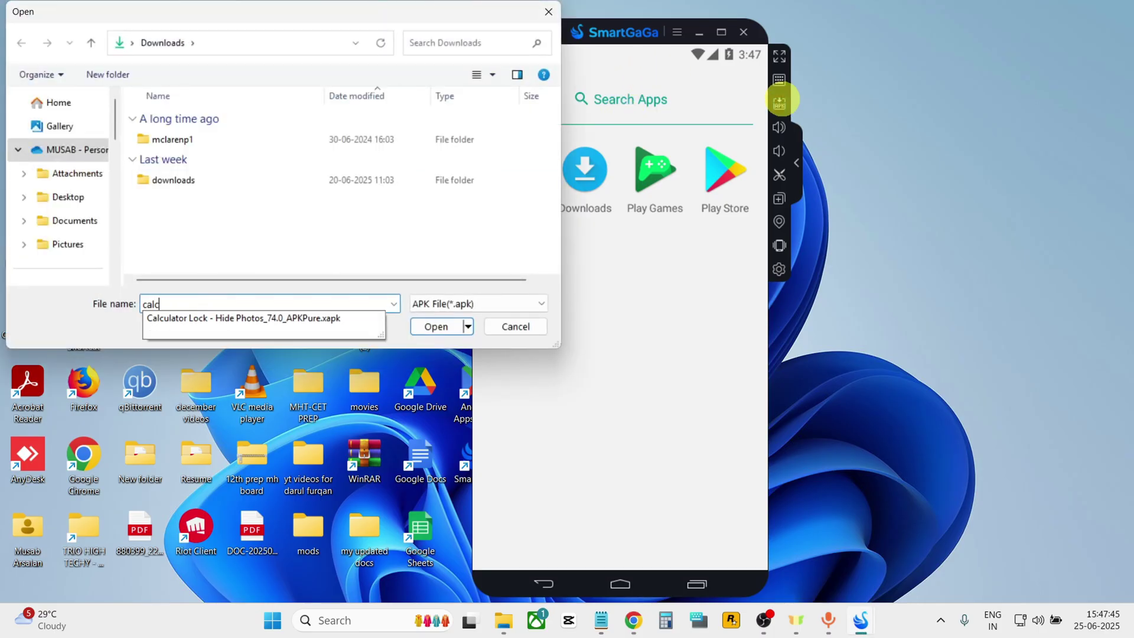
{"action": "left_click", "coordinate": [436, 327]}
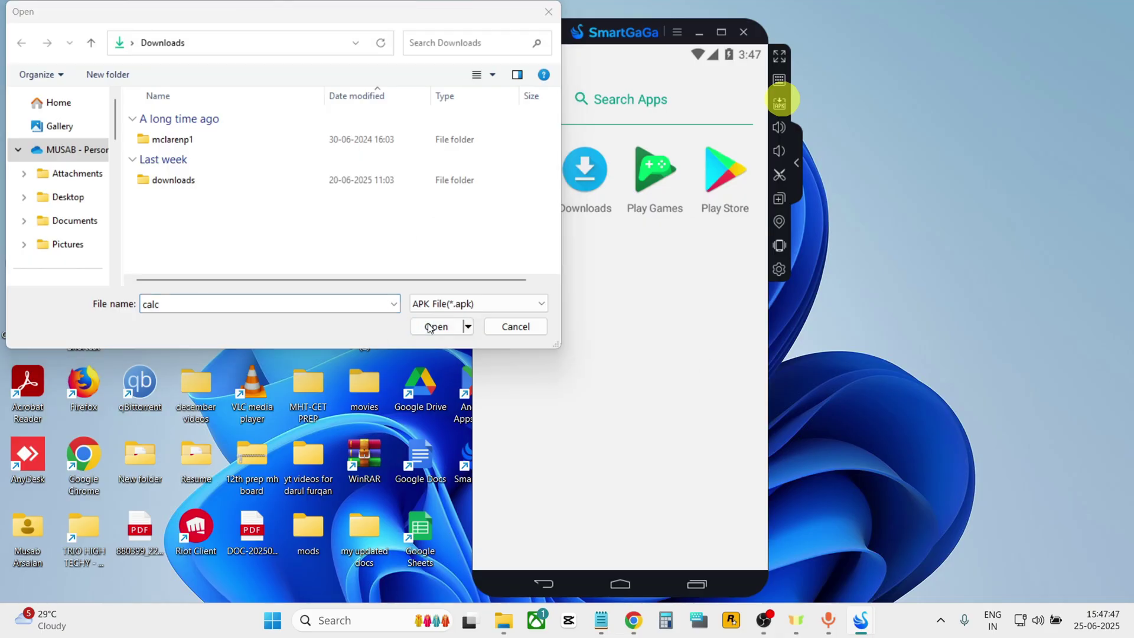
{"action": "key", "text": "Return"}
{"action": "left_click", "coordinate": [190, 303]}
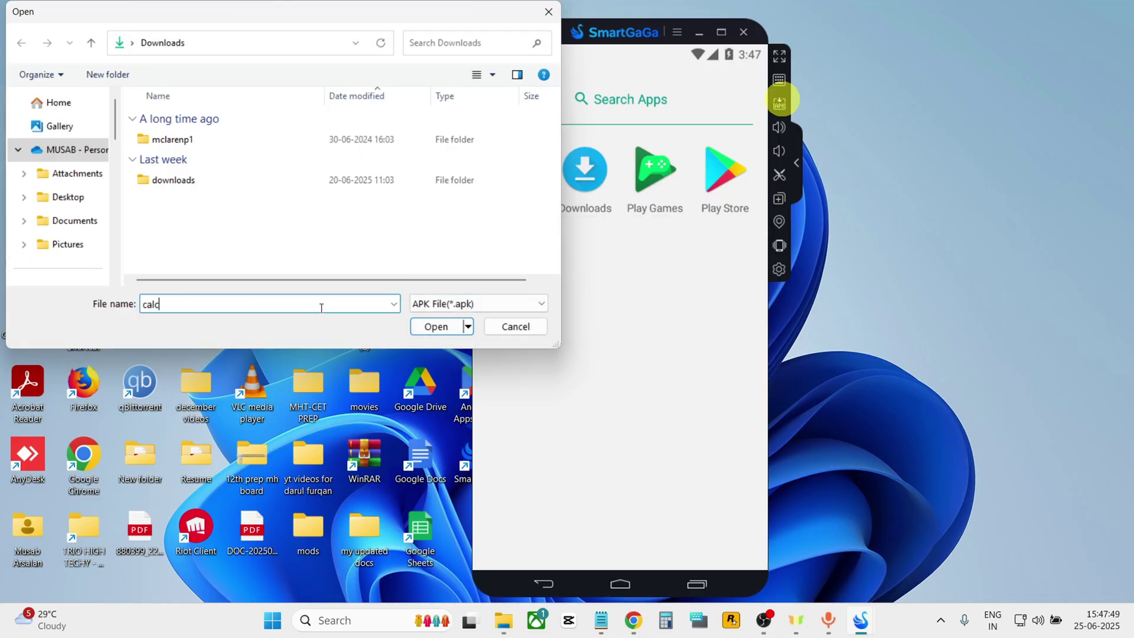
{"action": "left_click", "coordinate": [393, 303]}
{"action": "left_click", "coordinate": [265, 303]}
{"action": "left_click", "coordinate": [266, 303]}
{"action": "type", "text": "ul"}
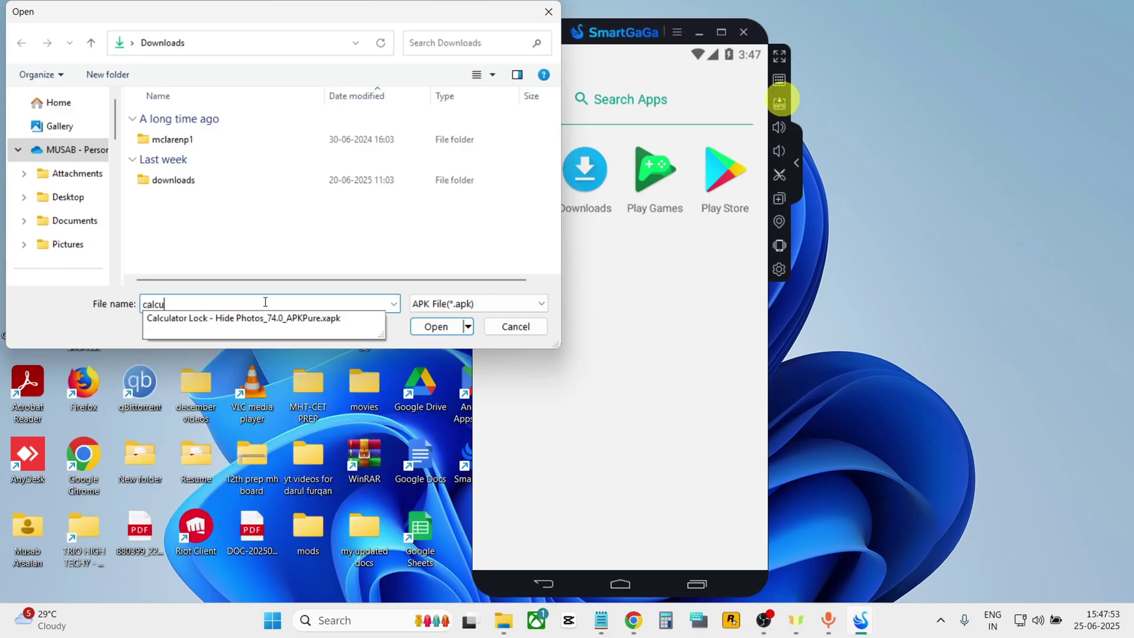
{"action": "left_click", "coordinate": [202, 322]}
{"action": "left_click", "coordinate": [436, 326]}
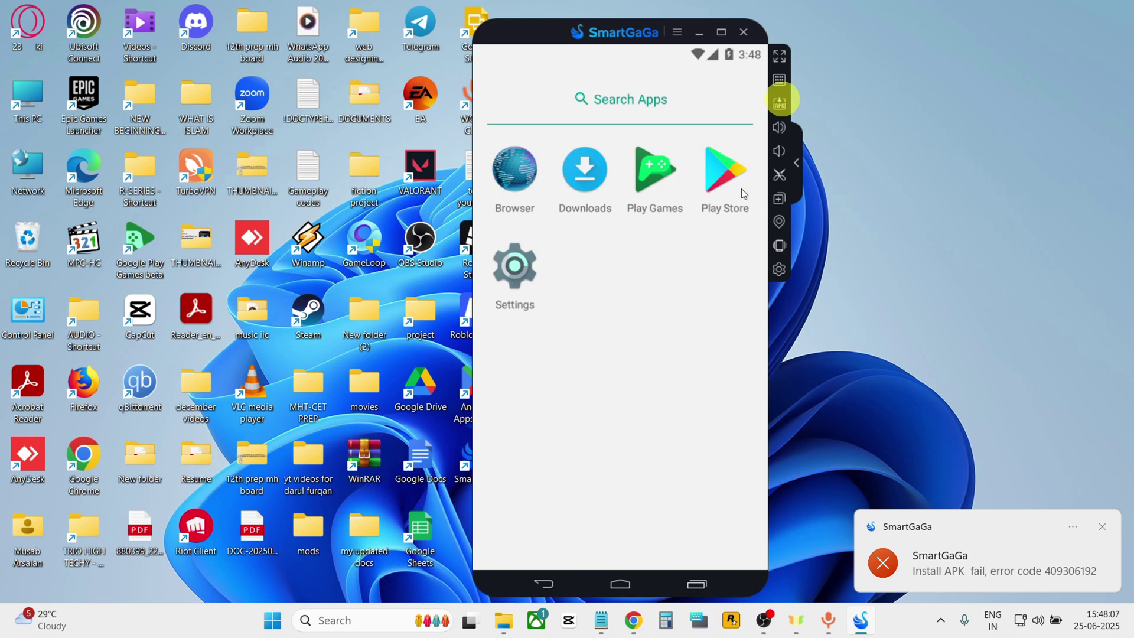
Step: Open the Play Store from the emulator's app drawer and shift the emulator window slightly on the desktop
{"action": "left_click", "coordinate": [724, 175]}
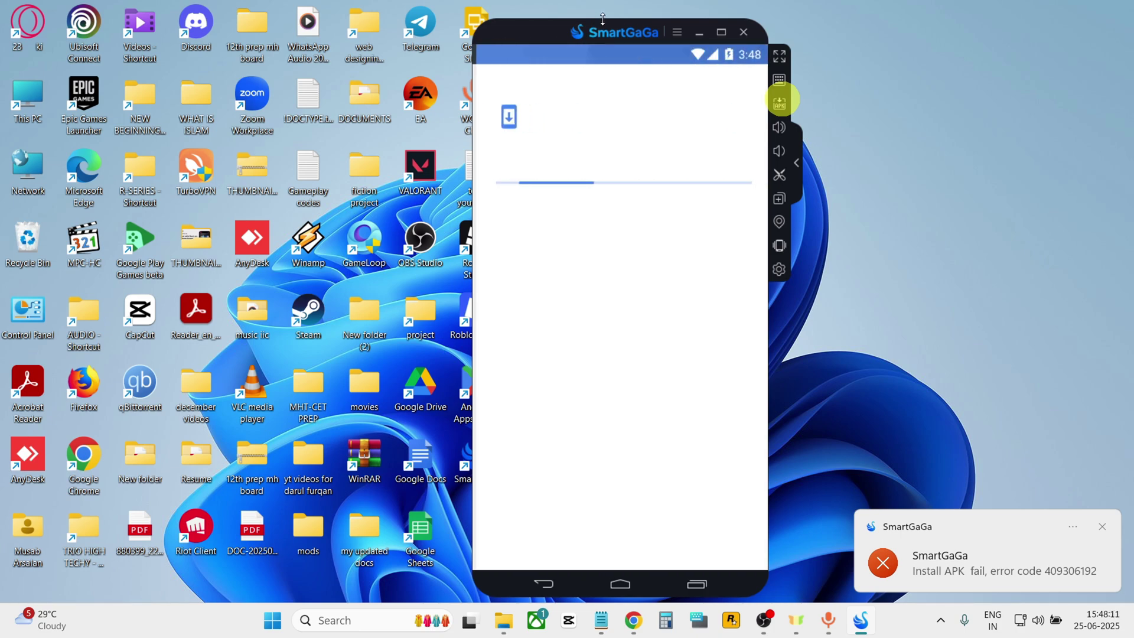
{"action": "mouse_move", "coordinate": [609, 28]}
{"action": "left_mouse_down"}
{"action": "mouse_move", "coordinate": [622, 32]}
{"action": "mouse_move", "coordinate": [608, 25]}
{"action": "left_mouse_up"}
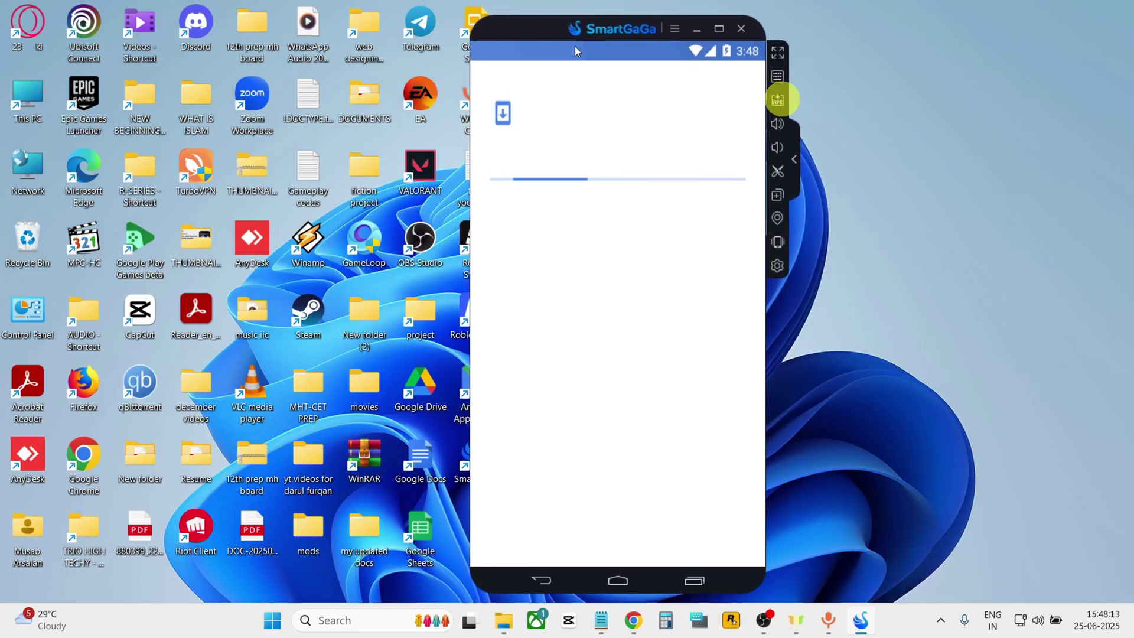